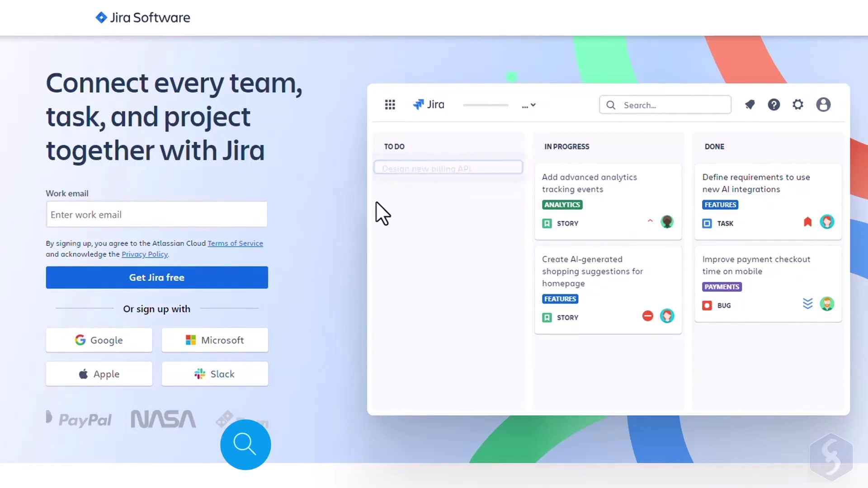
Step: Browse the Timeline, Reports and Automation overviews, then return to Powerful agile boards
scroll(375, 200, "down", 10)
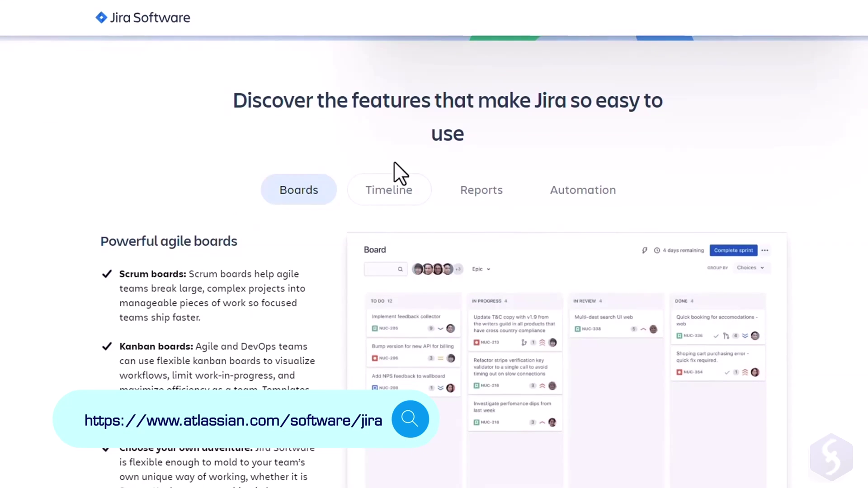
scroll(612, 202, "down", 2)
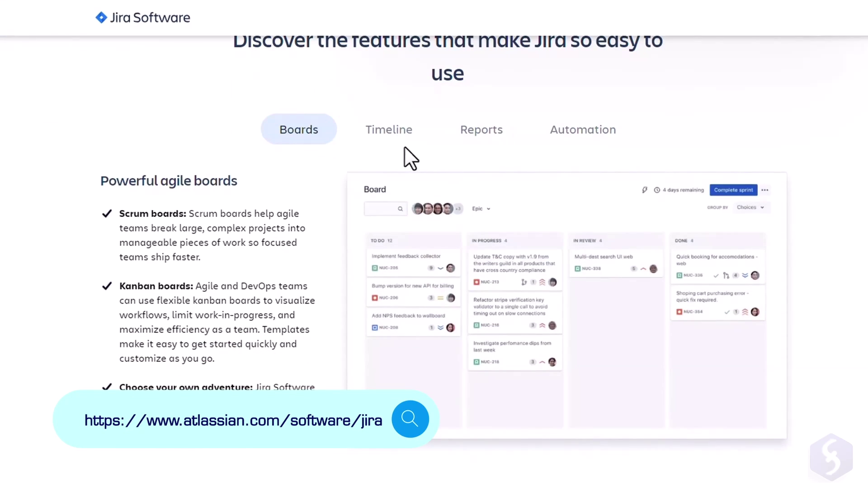
left_click(403, 131)
left_click(487, 131)
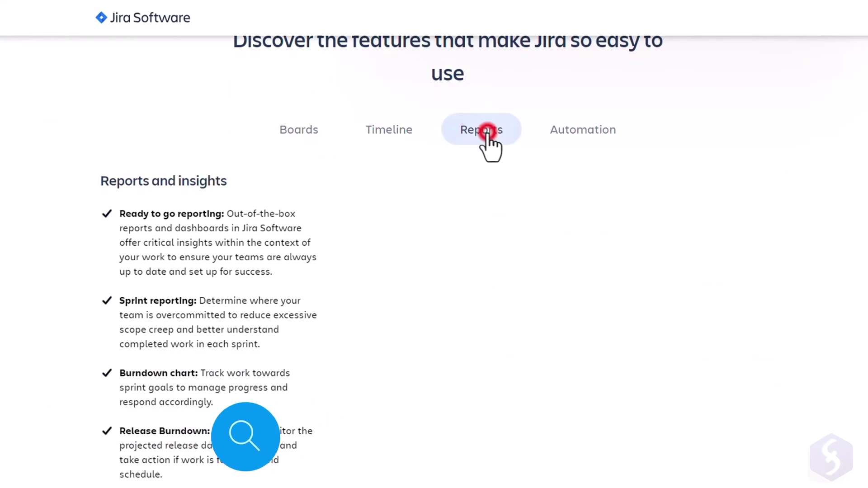
left_click(561, 136)
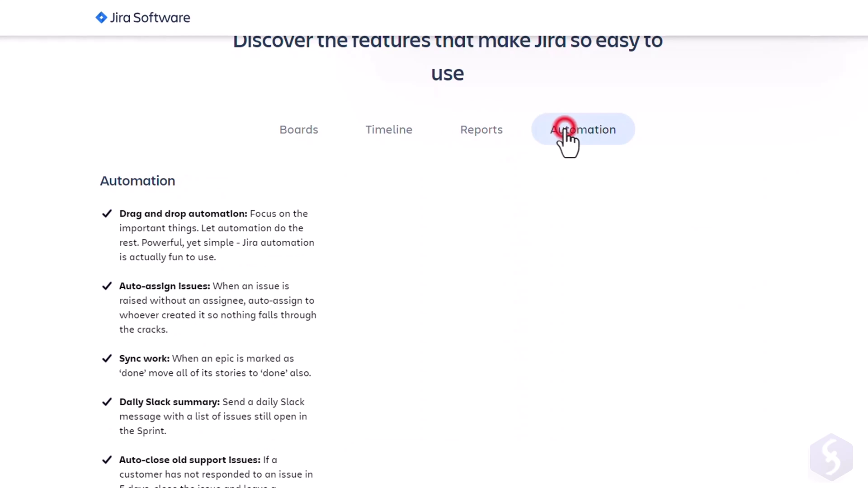
left_click(308, 130)
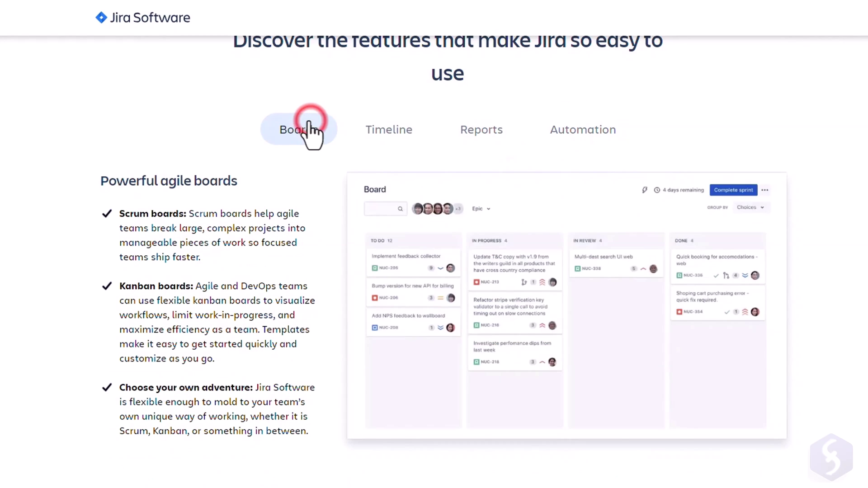
Step: View the Track, Release and Report overviews and scroll down to Manage work your way
scroll(337, 161, "down", 8)
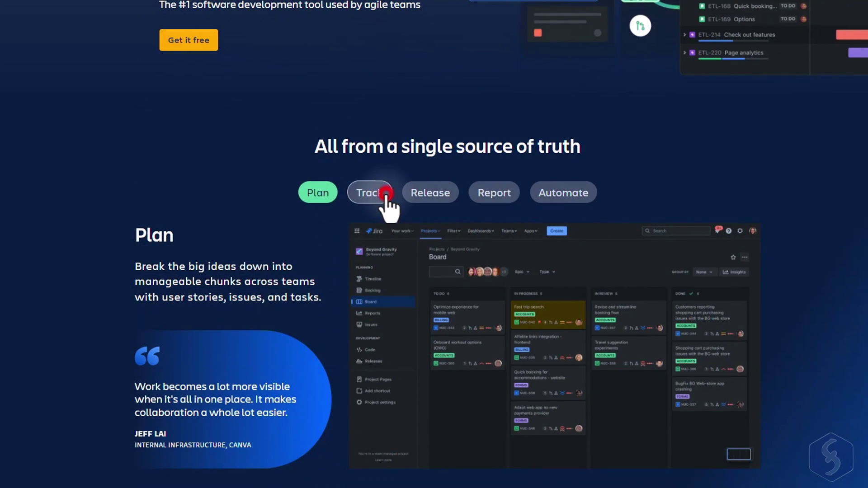
left_click(385, 194)
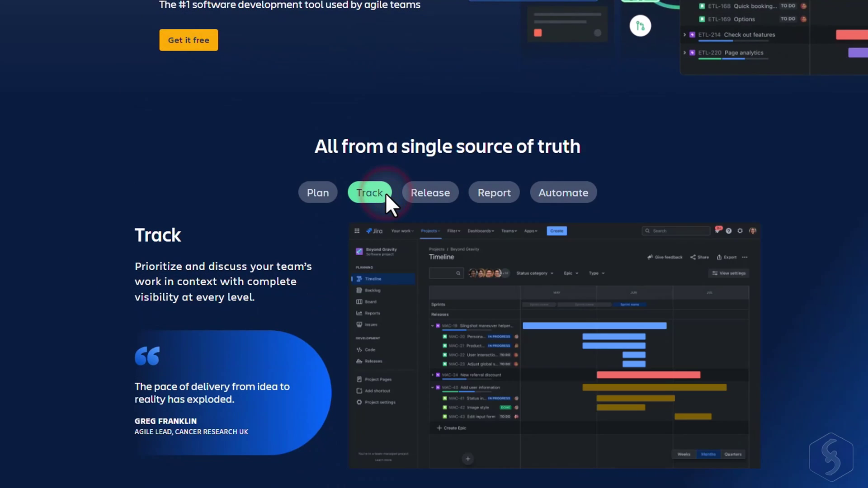
left_click(423, 194)
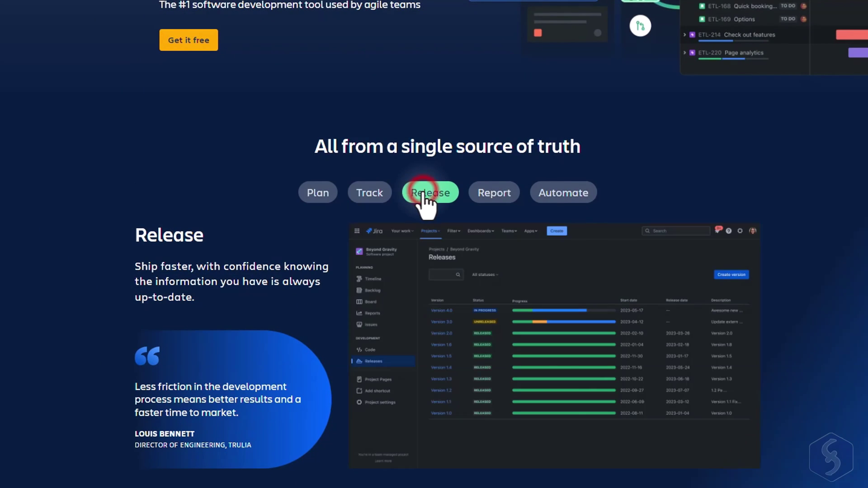
left_click(498, 195)
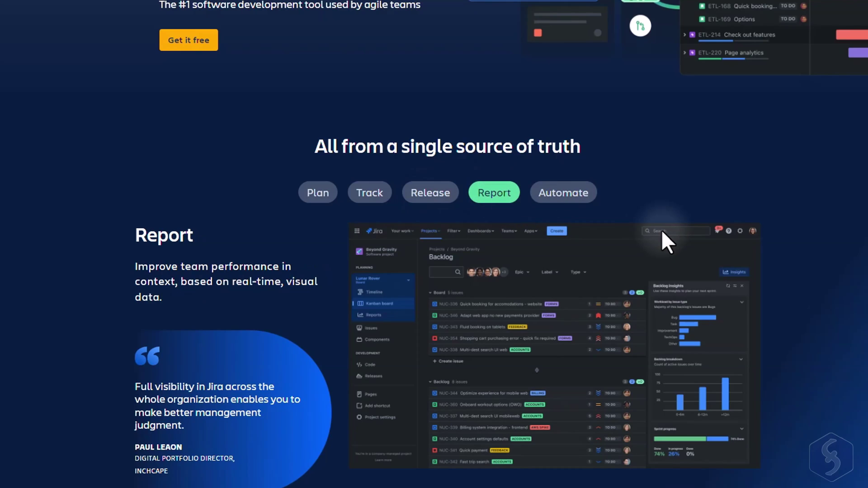
scroll(327, 224, "down", 10)
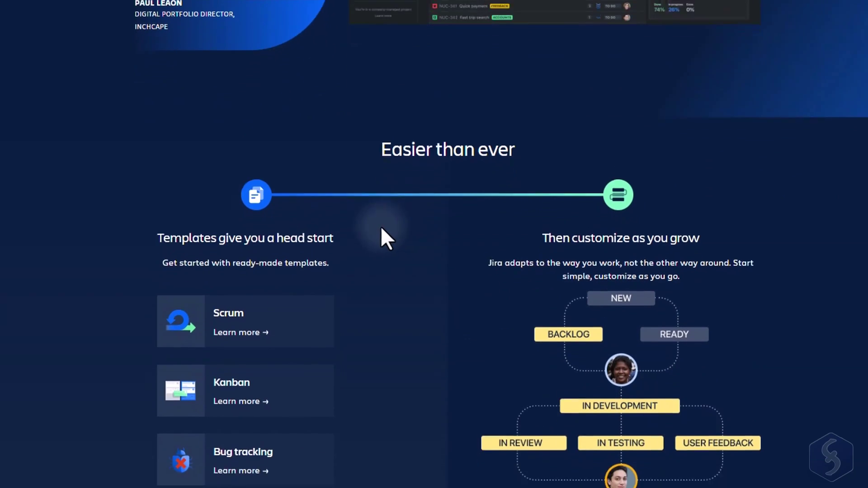
scroll(402, 175, "down", 10)
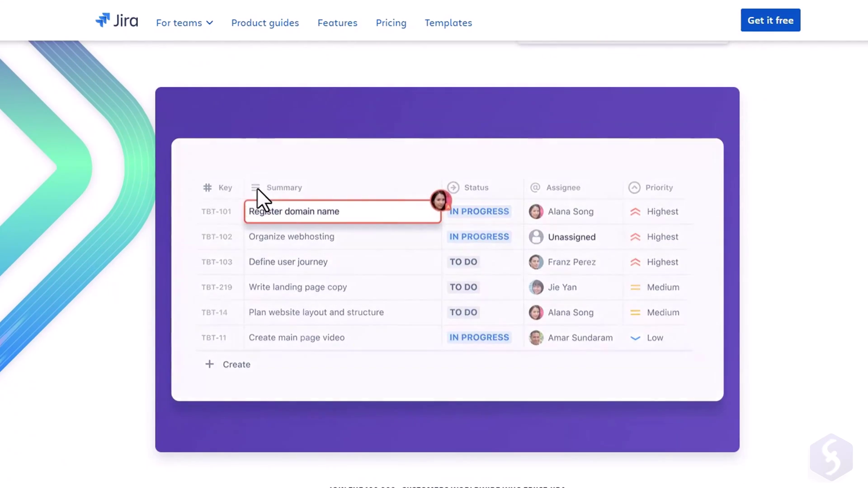
scroll(257, 189, "down", 5)
scroll(256, 189, "down", 4)
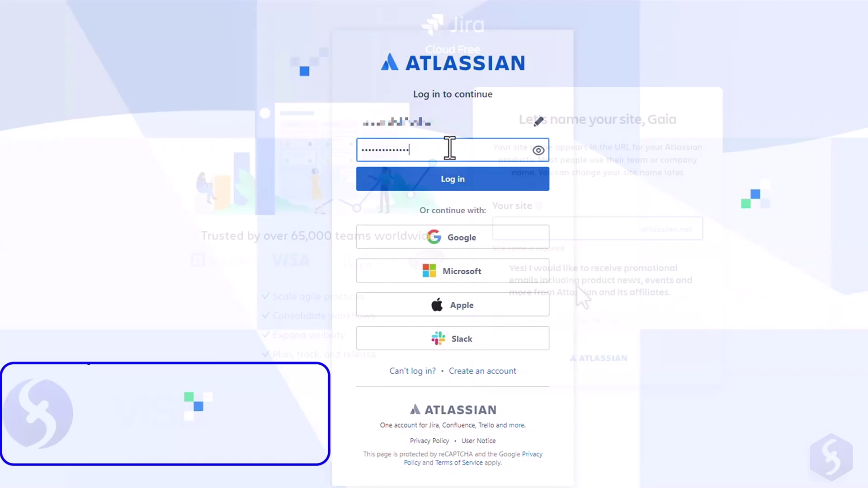
Step: Name the new site 'skillsfactory' and create the Kanban project My Kanban Project (key MKP)
left_click(548, 235)
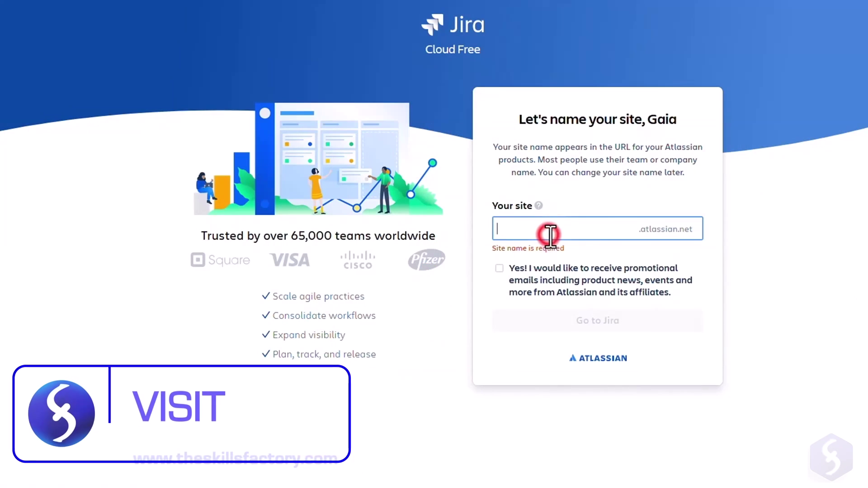
type("skillsfactory")
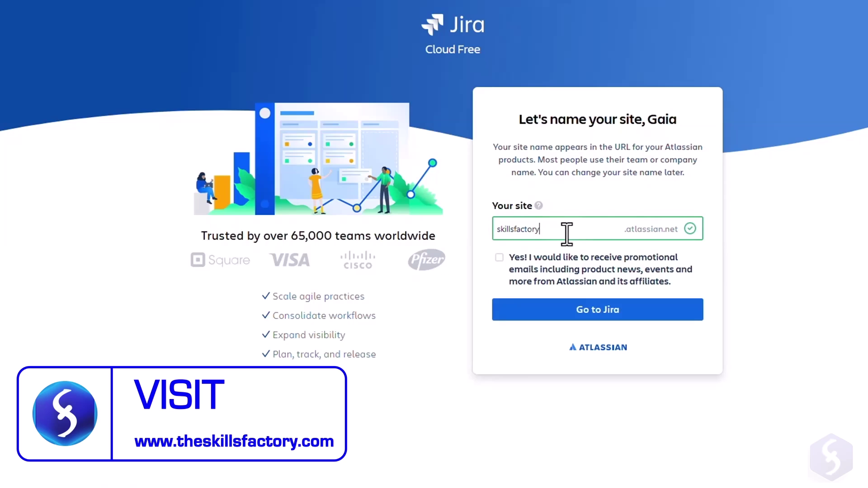
left_click(611, 311)
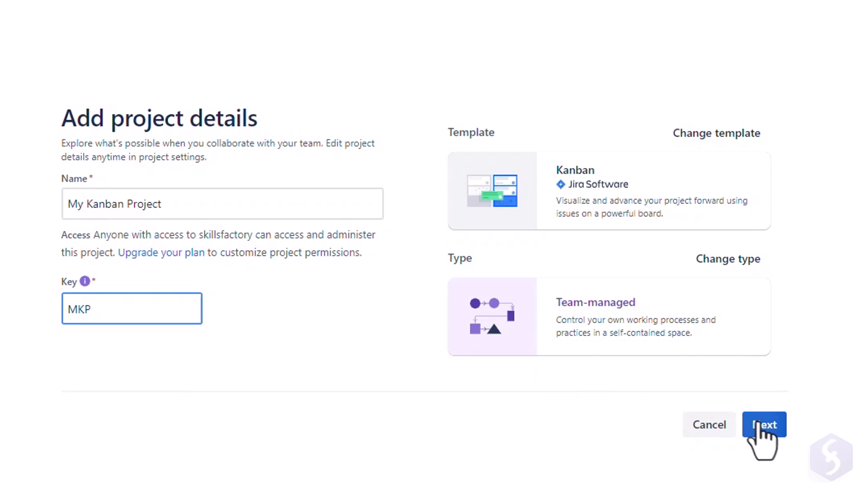
left_click(763, 425)
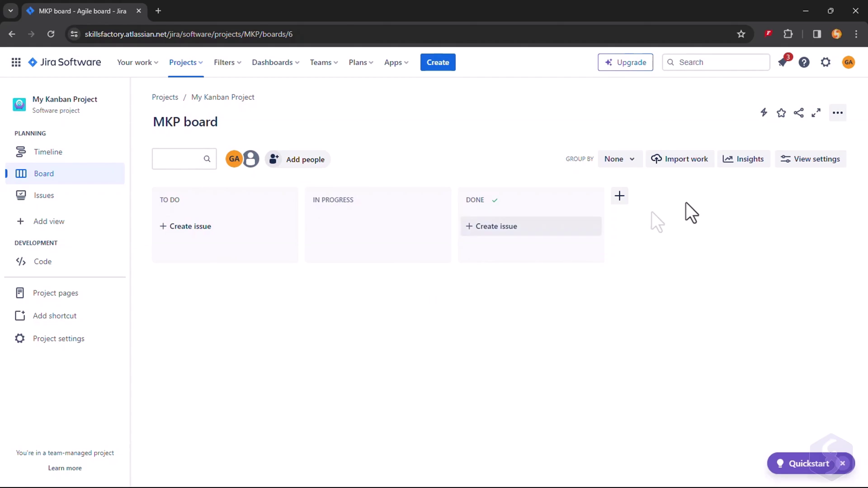
Step: Switch Jira to the Dark theme from the account menu, then open the project's issue list
left_click(843, 63)
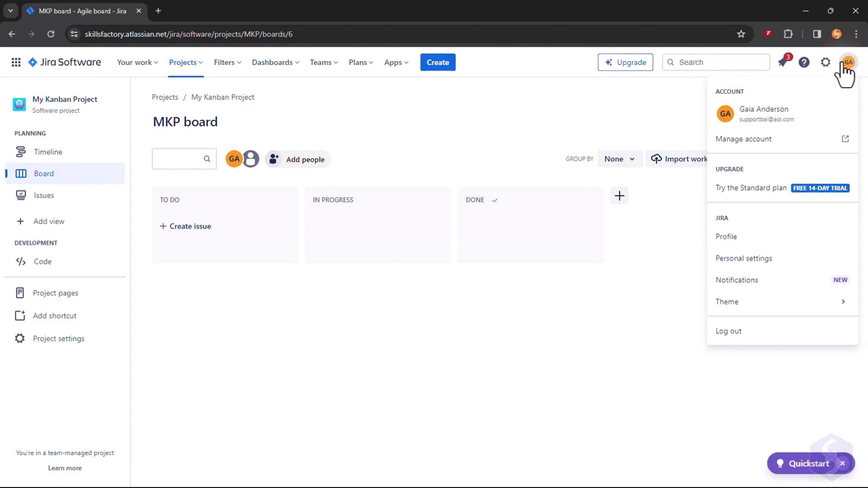
left_click(734, 306)
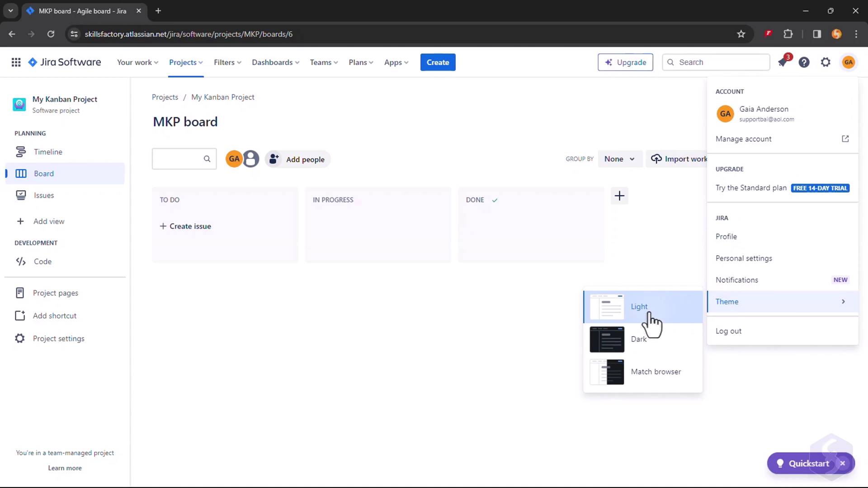
left_click(638, 339)
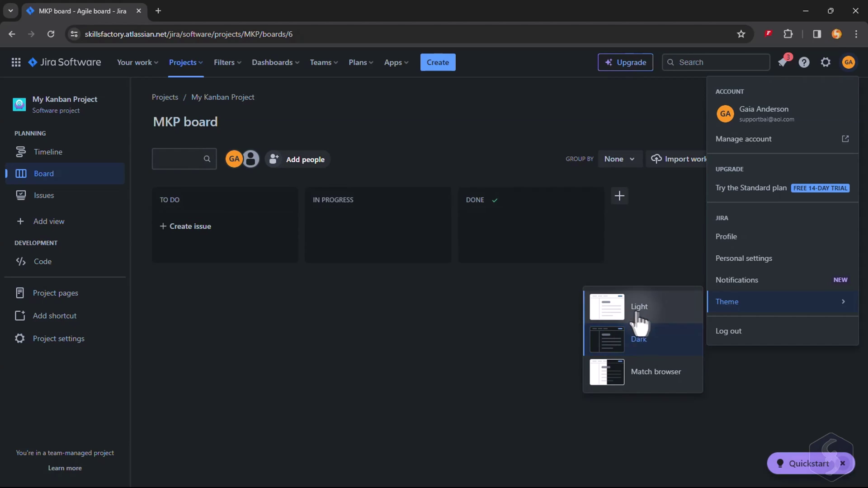
left_click(511, 310)
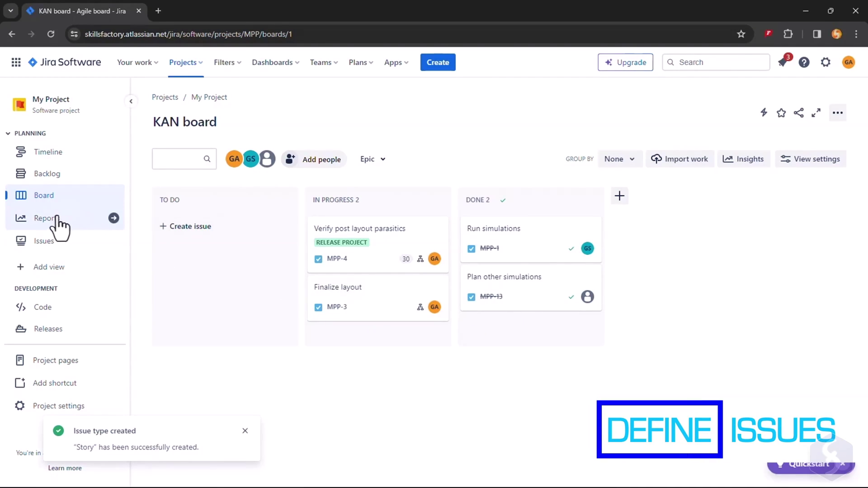
left_click(60, 242)
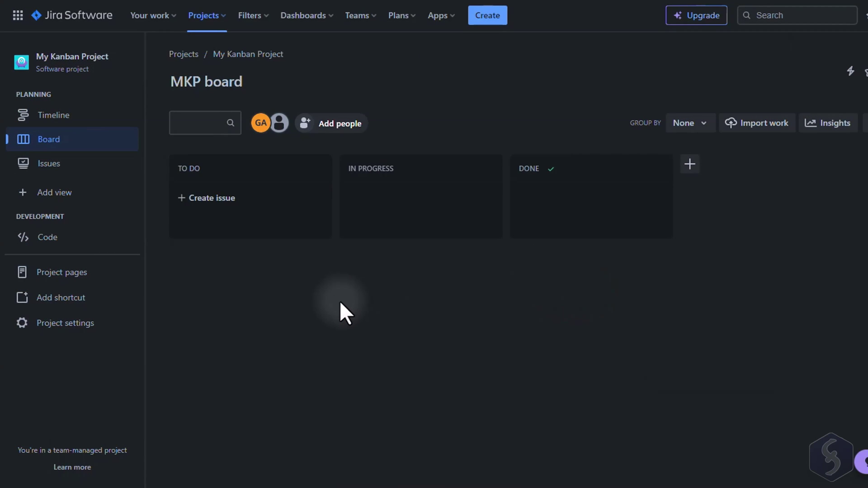
Step: Add board issues, including Get specifications in To Do and Identify new project in Done
left_click(231, 213)
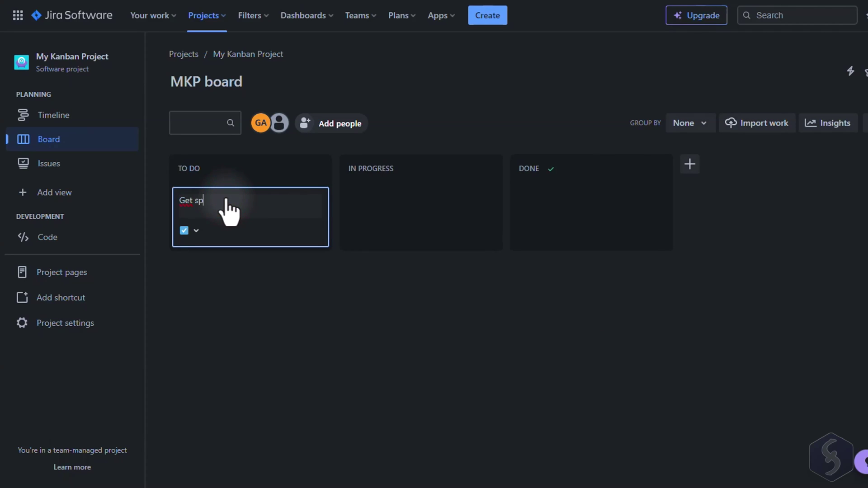
key("Return")
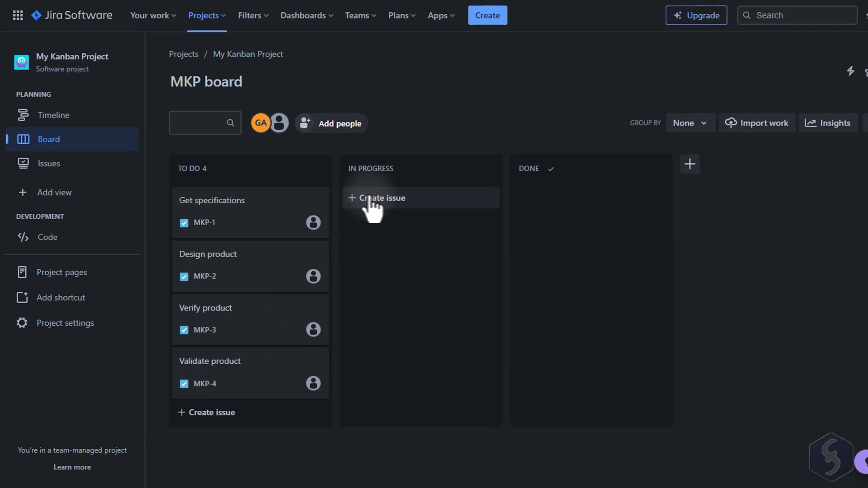
left_click(395, 198)
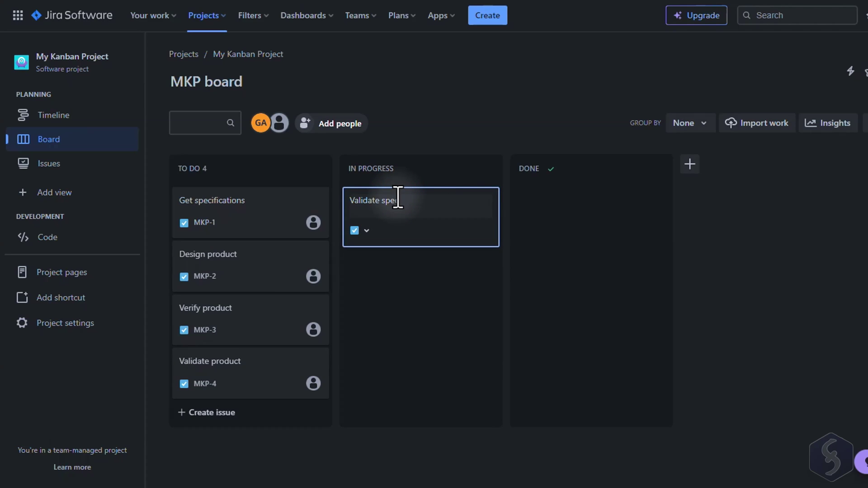
left_click(546, 196)
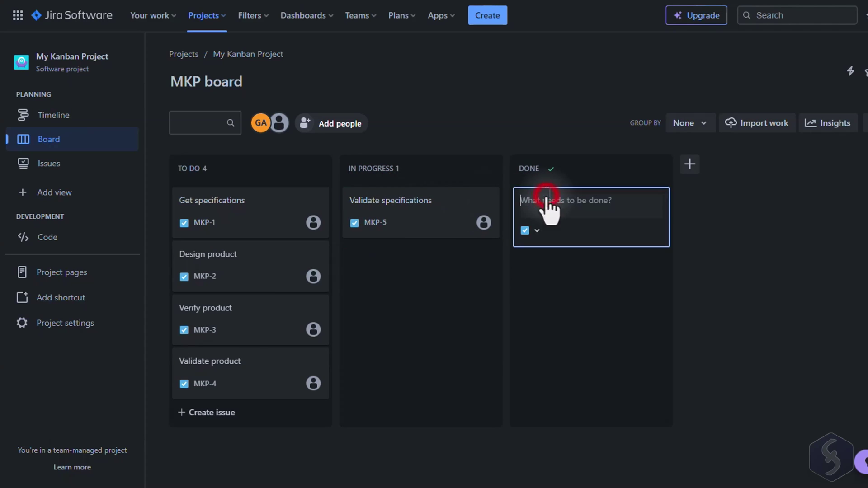
type("Identify new project")
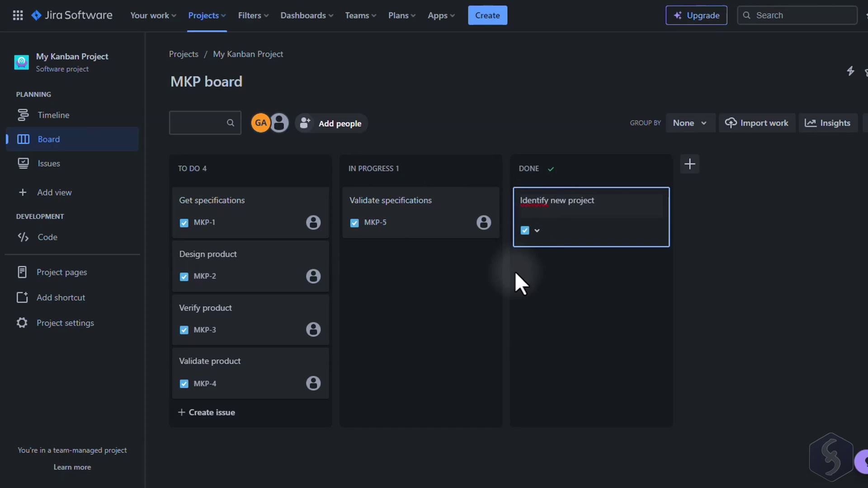
key("Return")
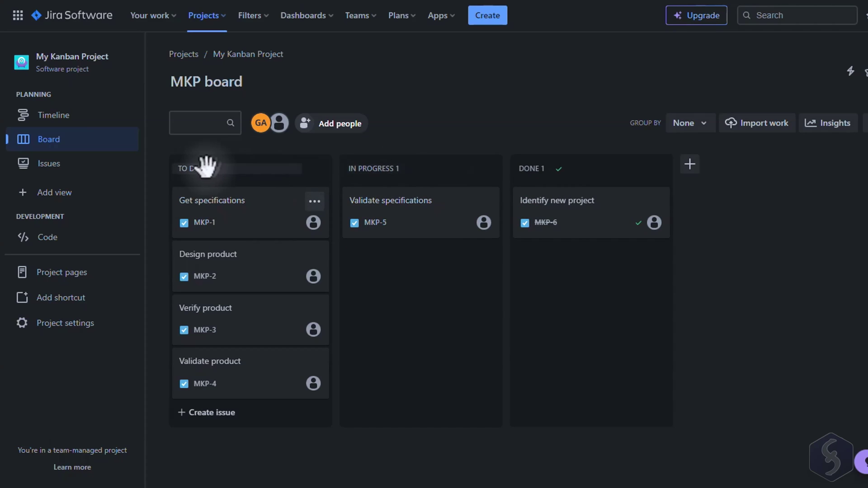
Step: Rename the To Do column, add a To archive column, and set a maximum issue count for To Do
left_click(198, 171)
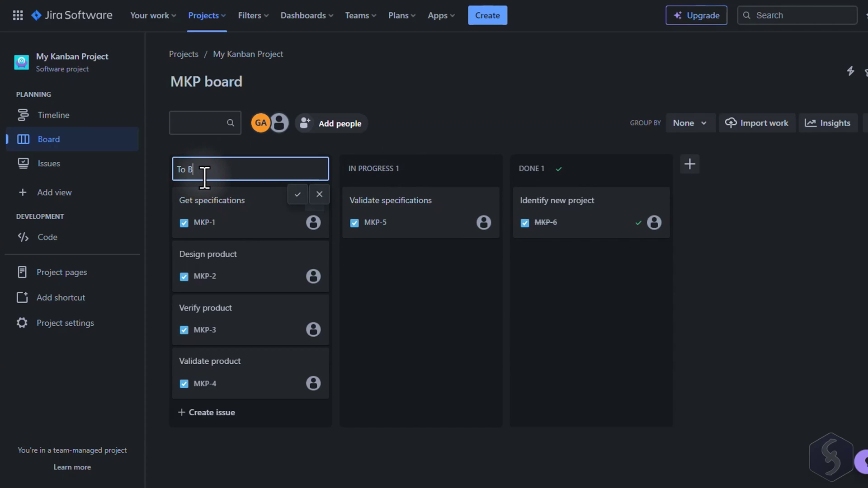
left_click(297, 195)
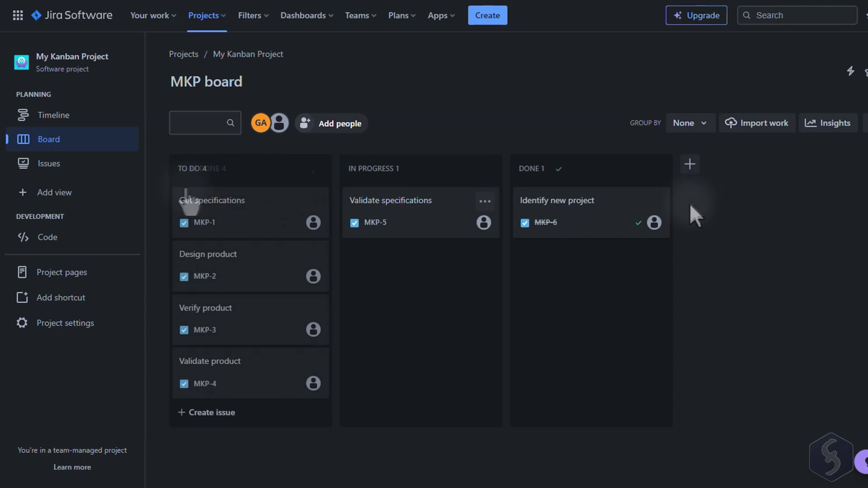
left_click(690, 168)
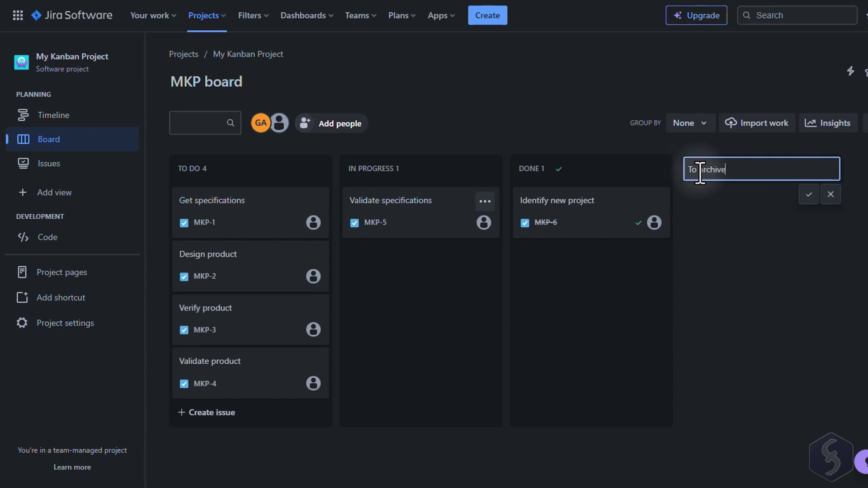
left_click(807, 195)
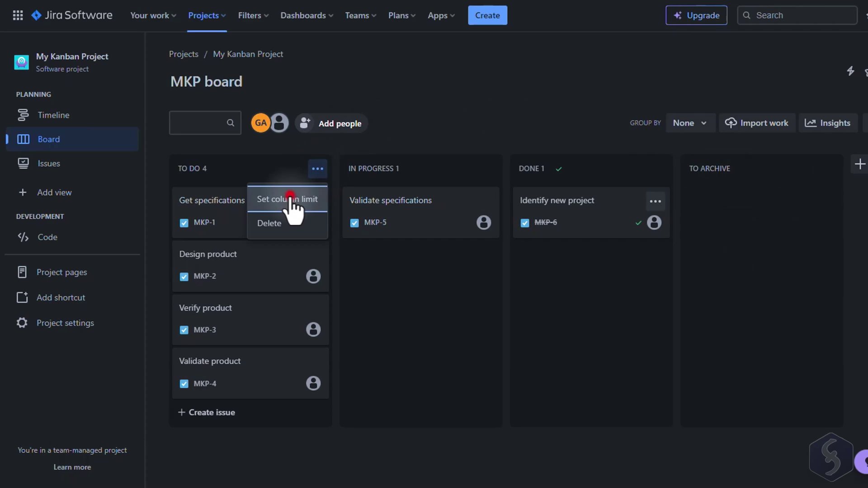
left_click(289, 200)
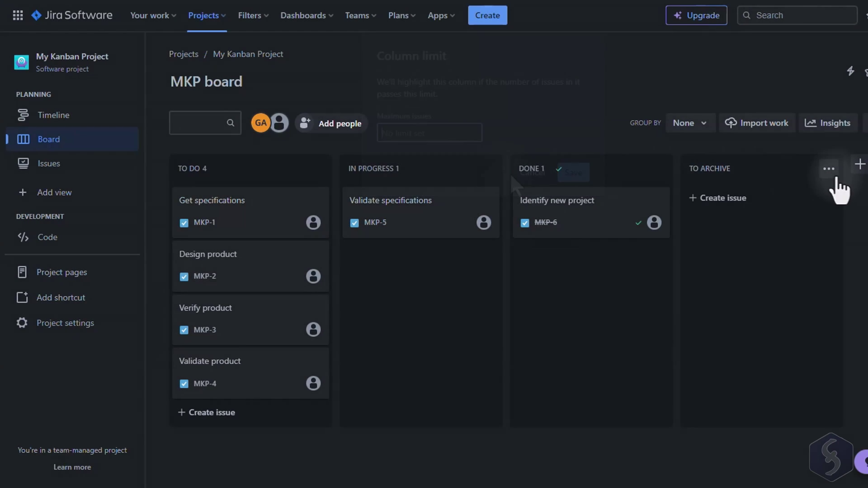
Step: Delete the TO ARCHIVE column and confirm its removal
left_click(830, 170)
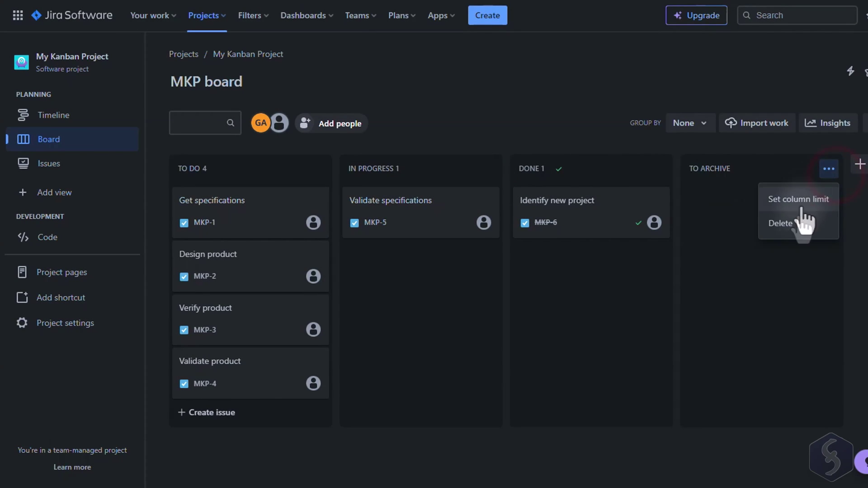
left_click(780, 223)
left_click(630, 182)
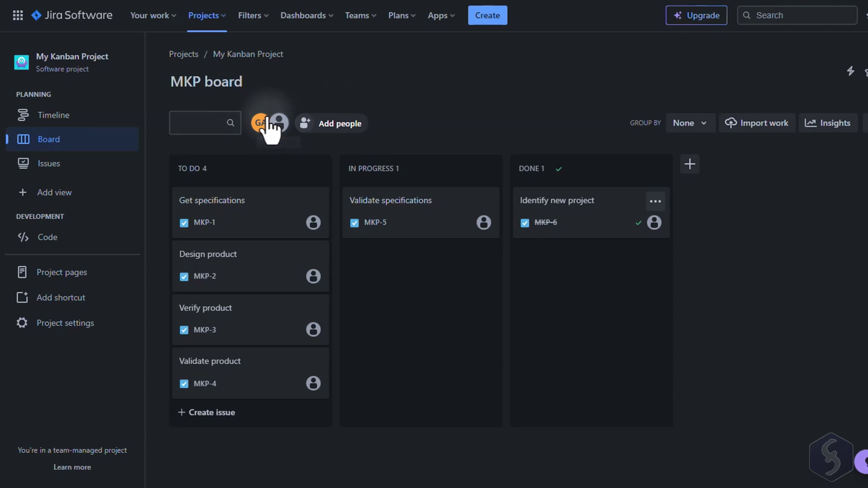
Step: Add a teammate to My Kanban Project by entering their e-mail and choosing the matching suggestion
left_click(348, 129)
left_click(423, 99)
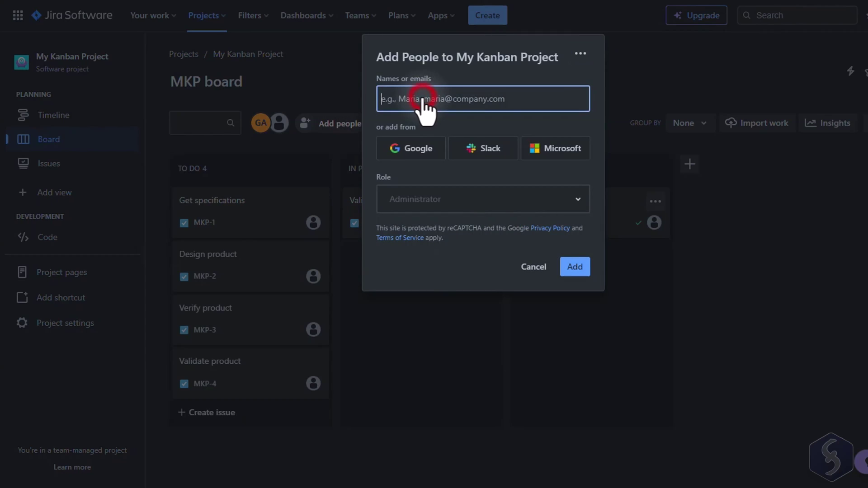
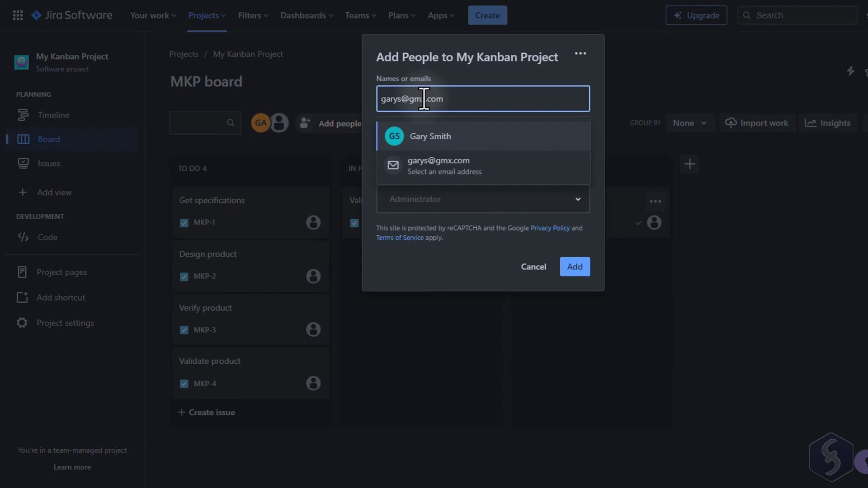
left_click(443, 142)
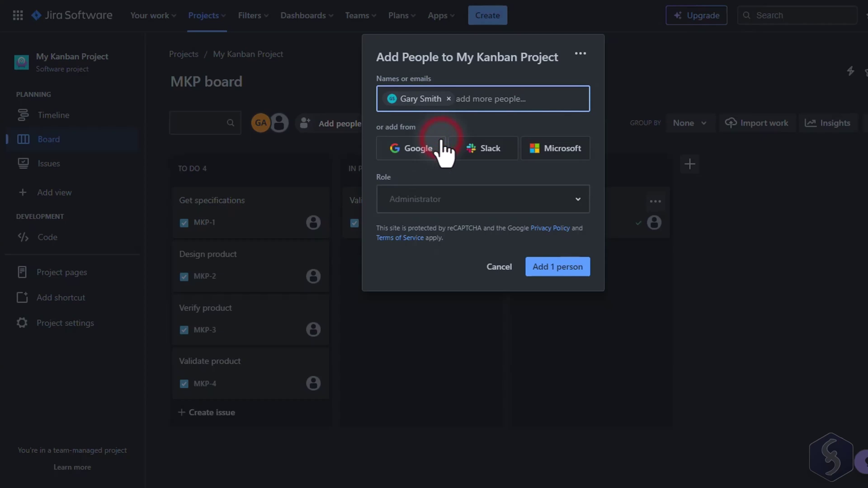
mouse_move(438, 205)
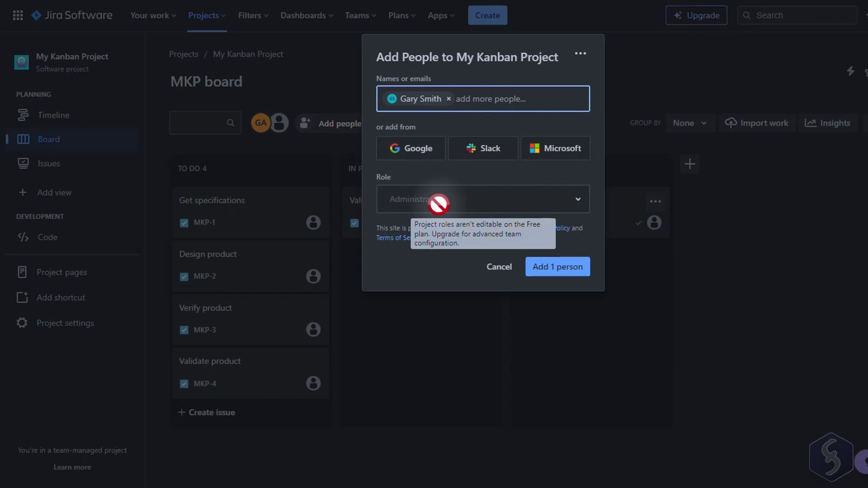
left_click(176, 121)
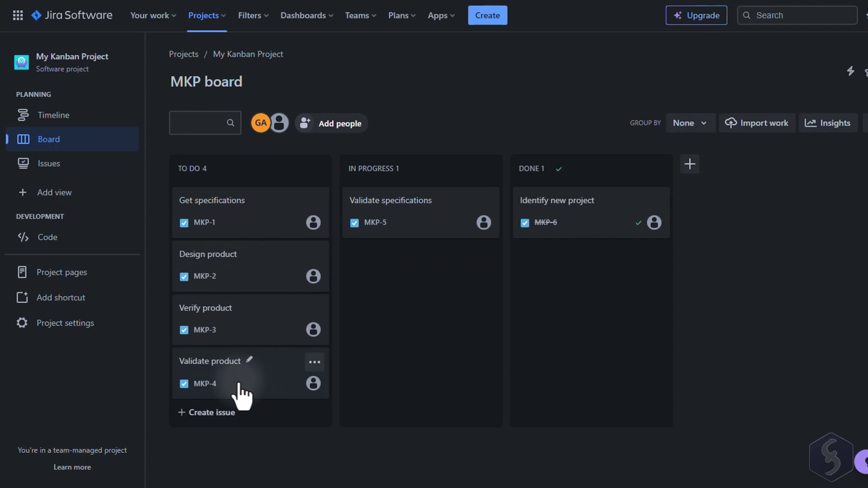
Step: Move Validate product higher in To Do and Get specifications into In Progress, then start its description
left_click_drag(238, 383, 264, 311)
left_click_drag(254, 217, 409, 261)
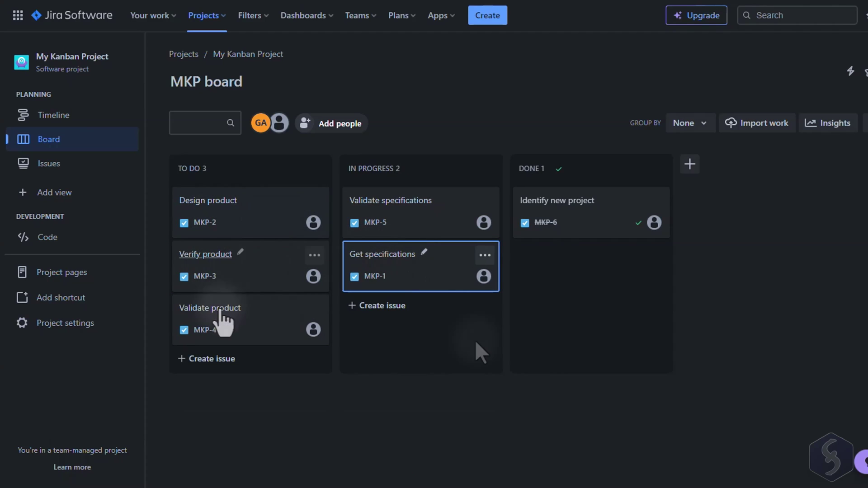
left_click(391, 257)
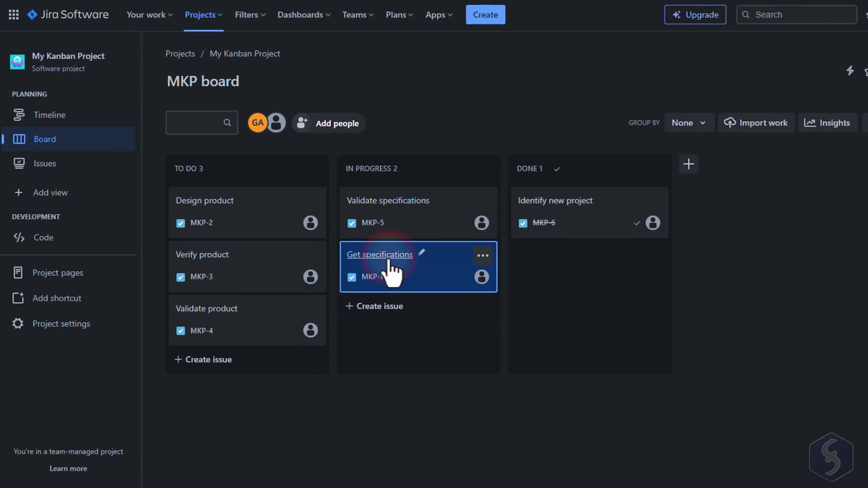
left_click(78, 164)
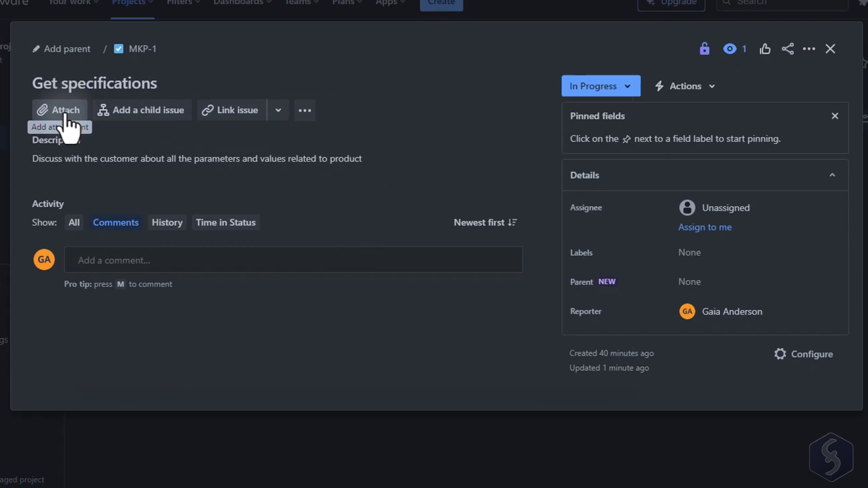
Step: Create the child issue 'Fix maximum spread' under Get specifications and mark it Done
left_click(65, 117)
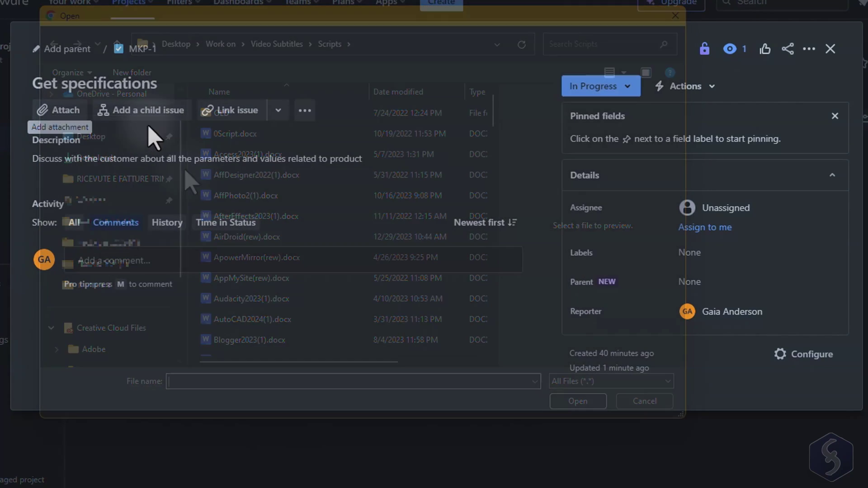
left_click(170, 109)
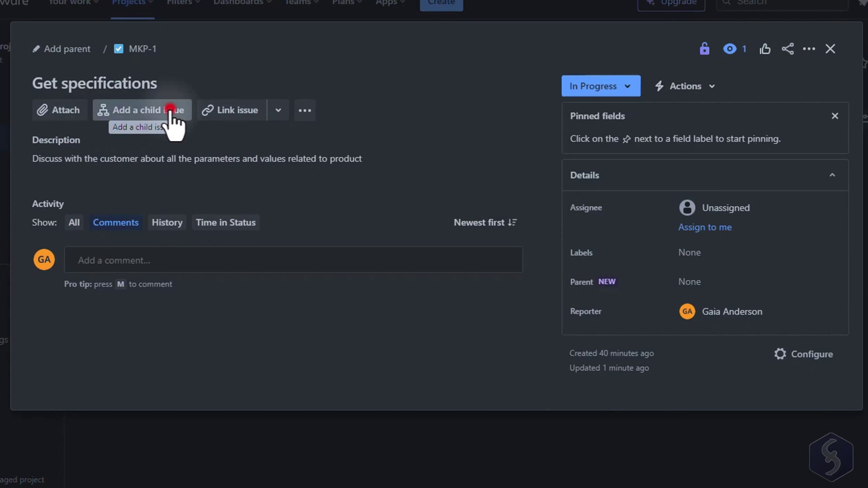
type("Fix maximum")
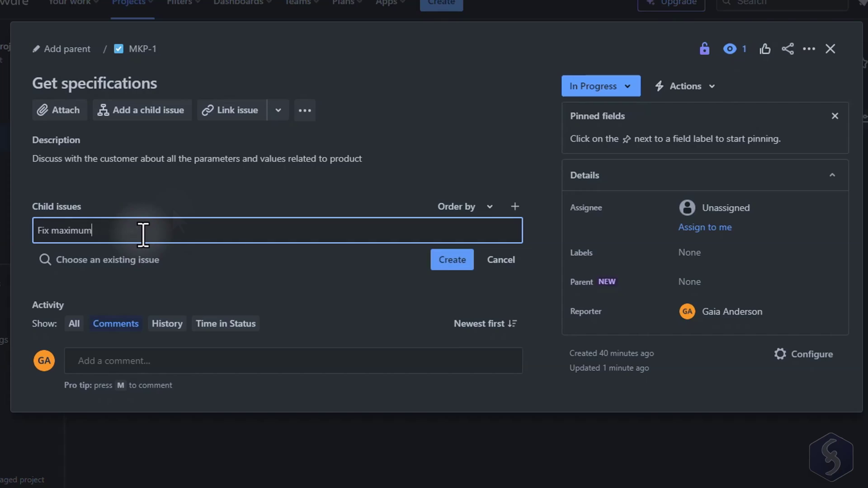
type(" spread")
left_click(455, 262)
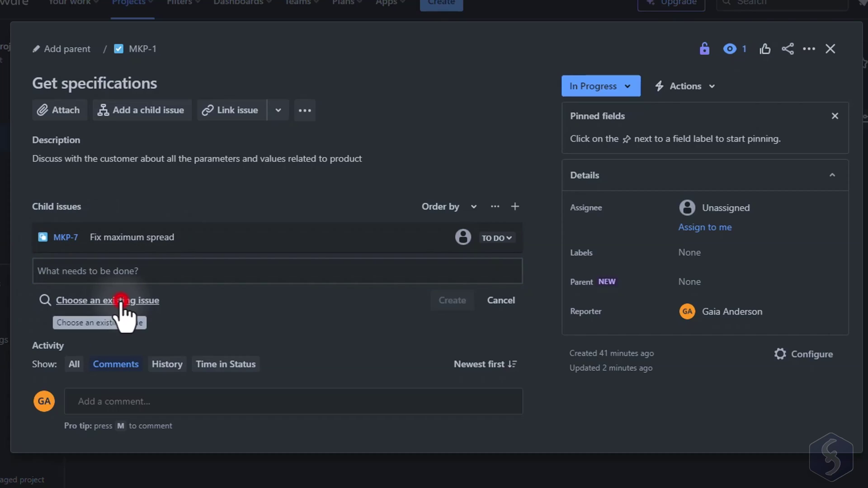
left_click(121, 300)
type("M")
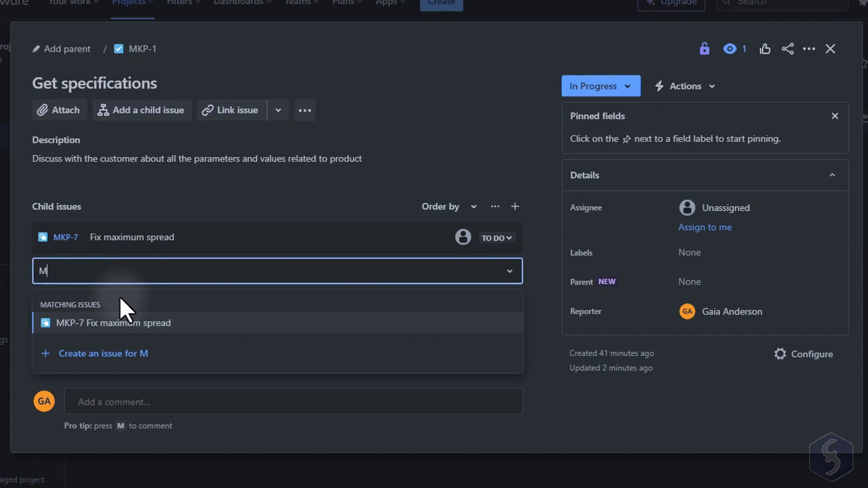
left_click(497, 237)
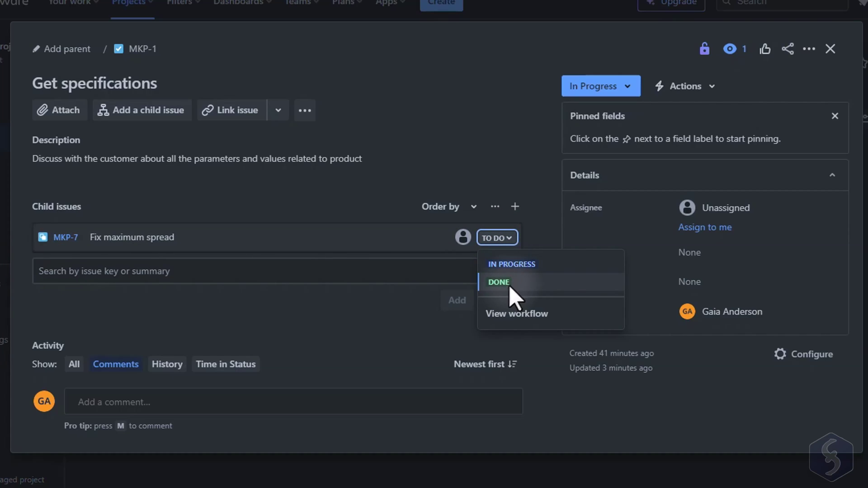
left_click(507, 284)
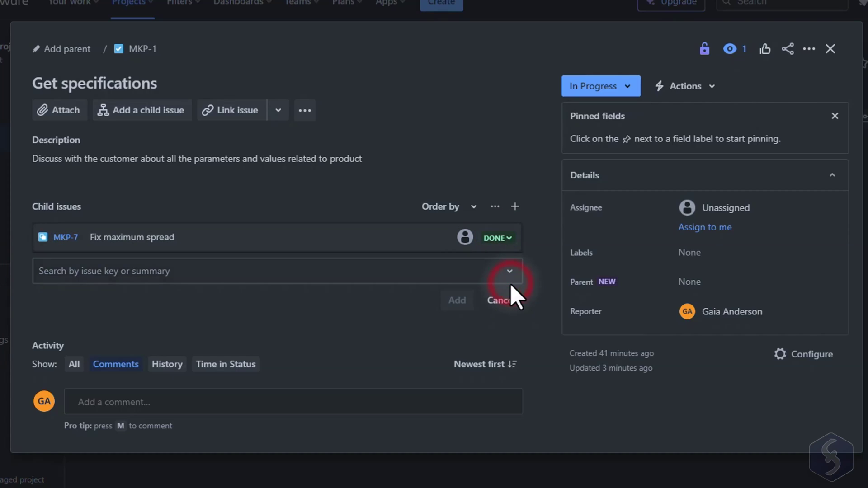
Step: Describe Fix maximum spread as 'Fix the maximum…' and return to the Get specifications parent
left_click(132, 237)
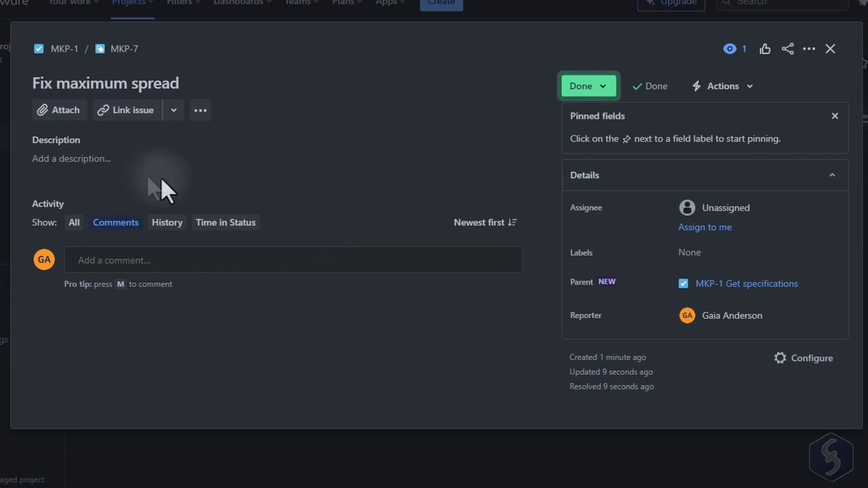
left_click(99, 160)
type("Fix the maximum variations with the customer")
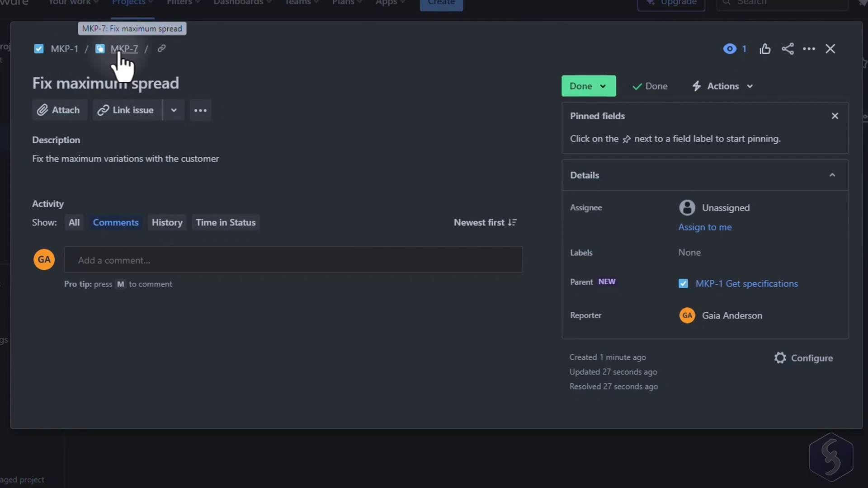
left_click(64, 50)
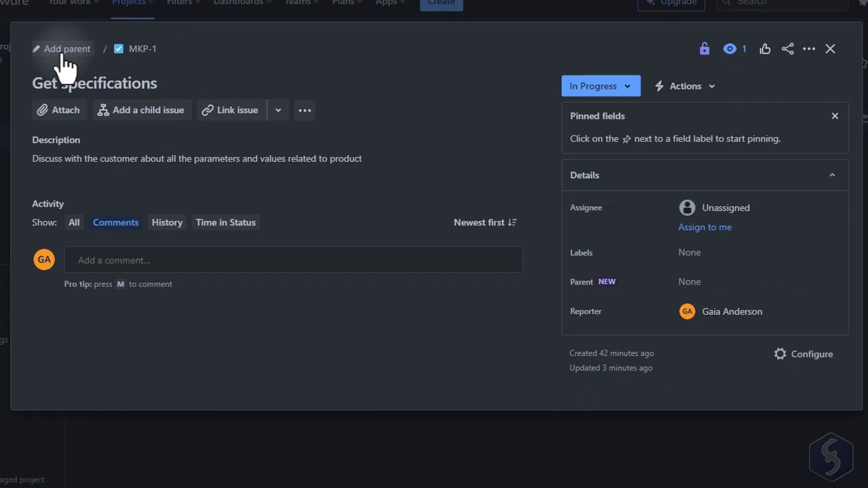
Step: Begin linking Get specifications to another issue, searching 'MK' and viewing the link types
left_click(226, 113)
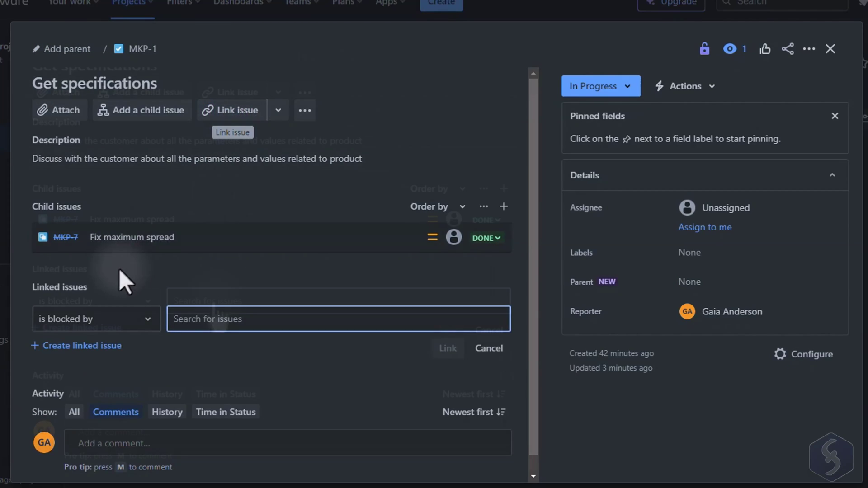
left_click(217, 312)
type("MKP")
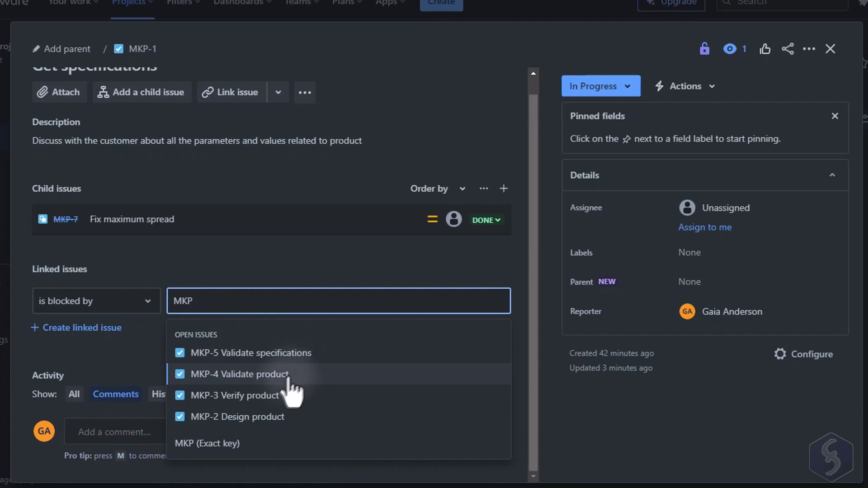
left_click(141, 305)
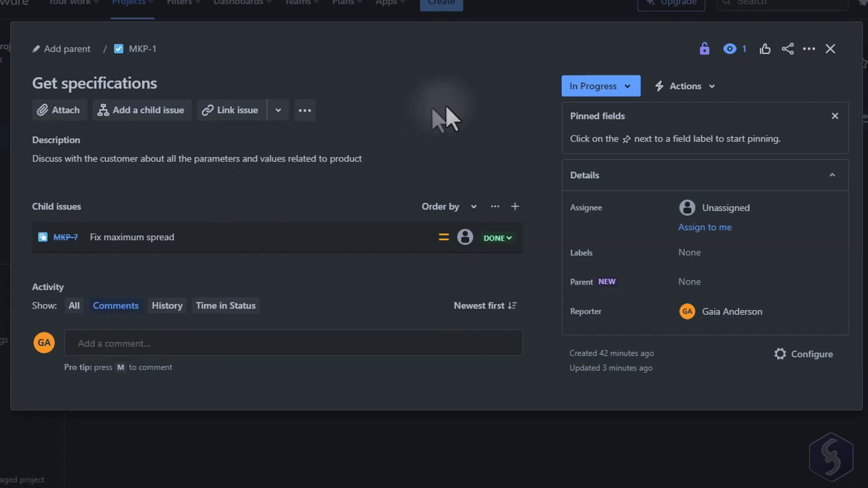
Step: Assign Get specifications to yourself, leaving its status and other actions unchanged
left_click(628, 90)
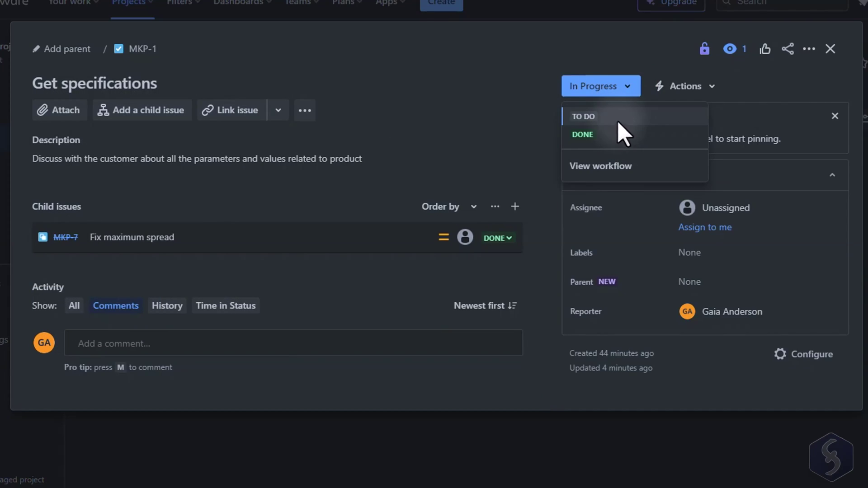
left_click(643, 61)
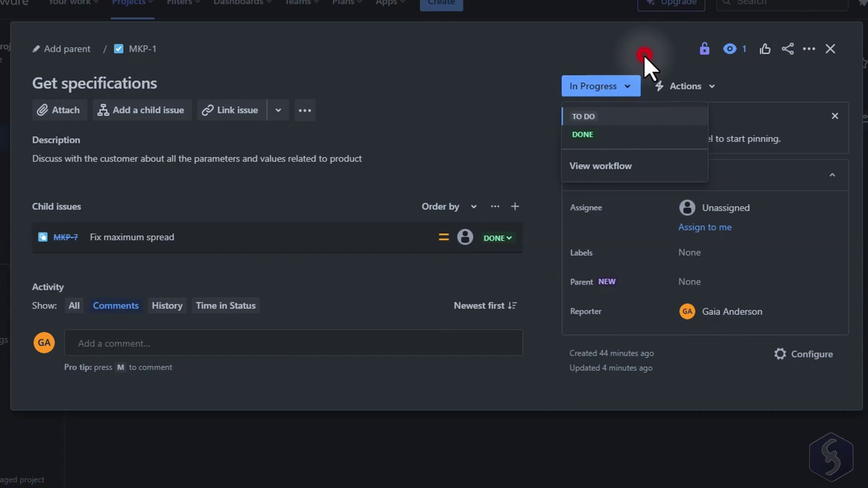
left_click(737, 212)
left_click(744, 248)
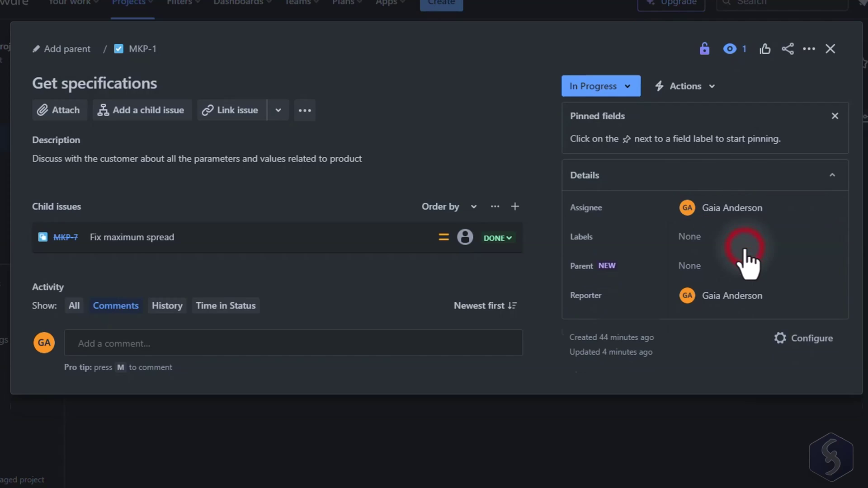
left_click(809, 49)
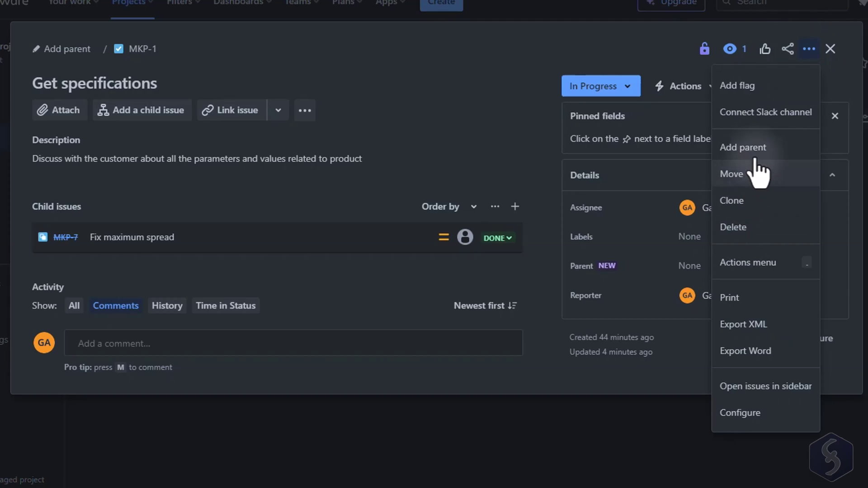
left_click(674, 329)
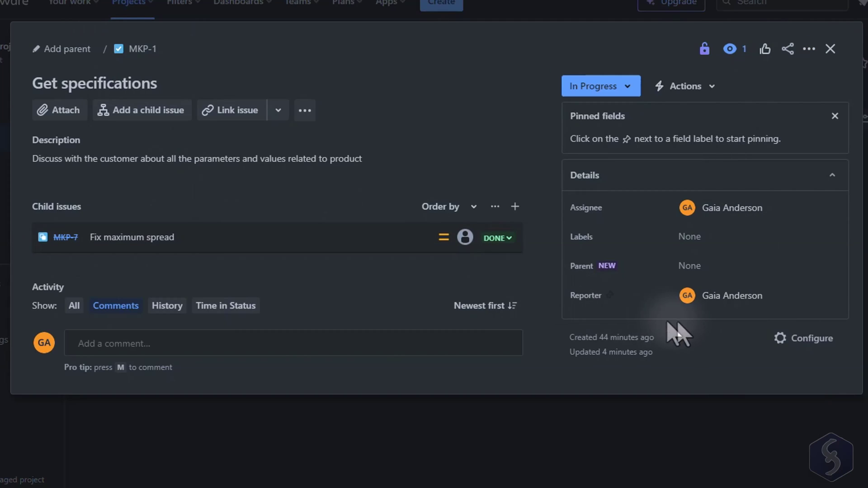
Step: Create a new Bug issue type in My Kanban Project's issue type settings
left_click(820, 339)
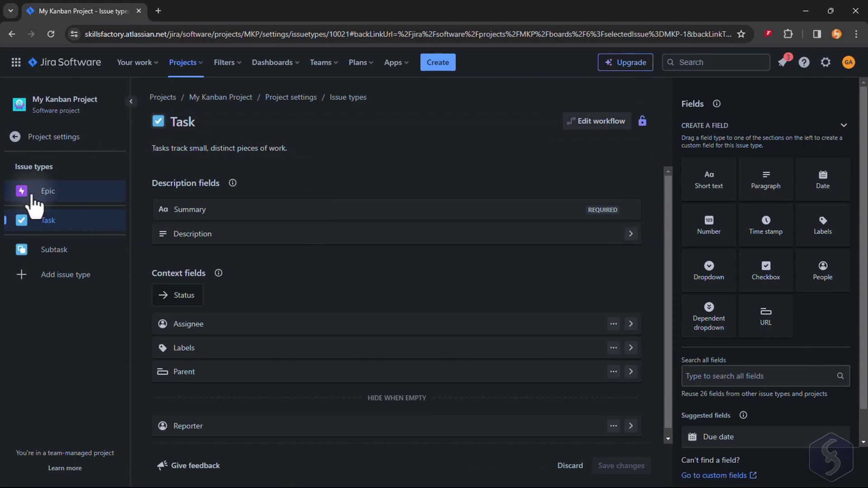
left_click(54, 286)
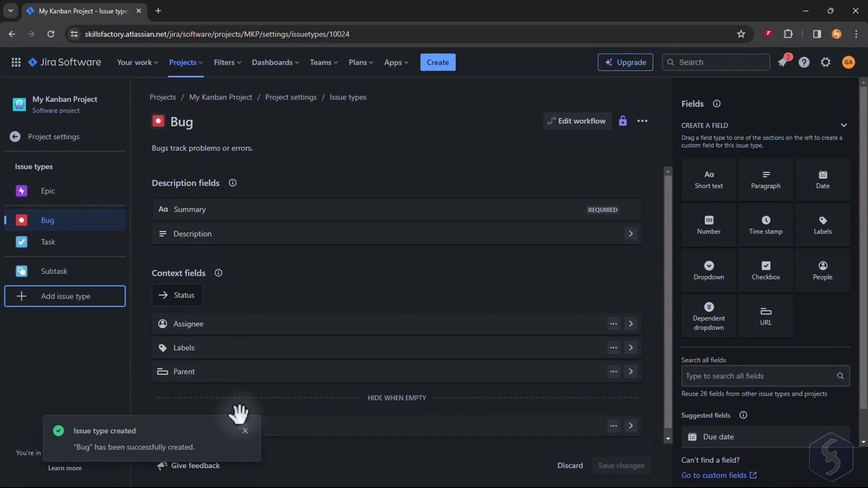
left_click(244, 432)
Step: Add the Due date field to the Bug issue type and save the changes
scroll(348, 345, "down", 1)
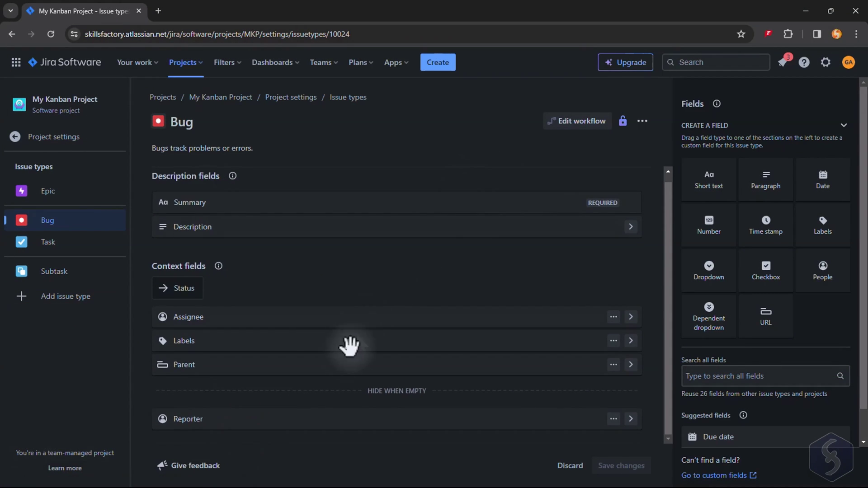
scroll(732, 317, "down", 1)
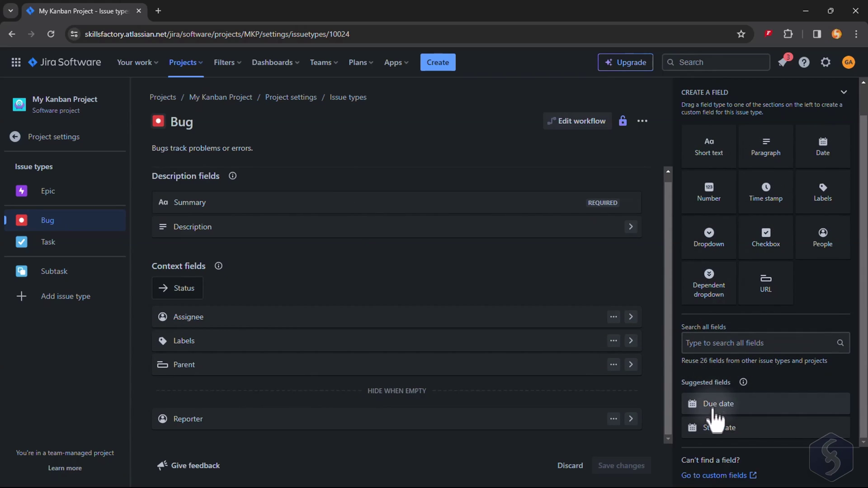
left_click(773, 407)
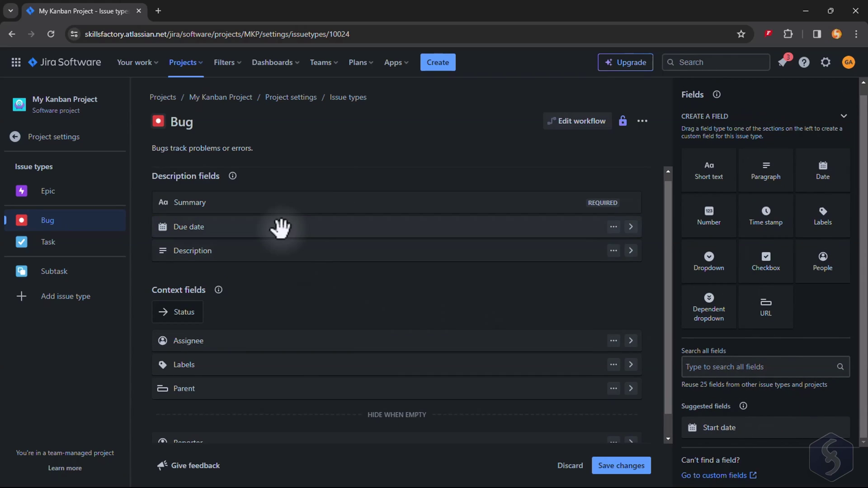
left_click(616, 468)
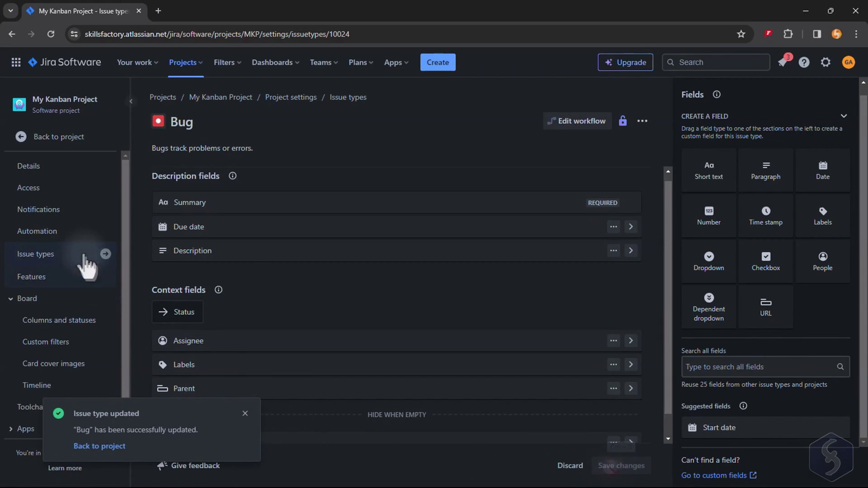
Step: Enable Estimation with story points in project Features, then begin an estimate for Validate specifications
left_click(41, 283)
scroll(484, 258, "down", 5)
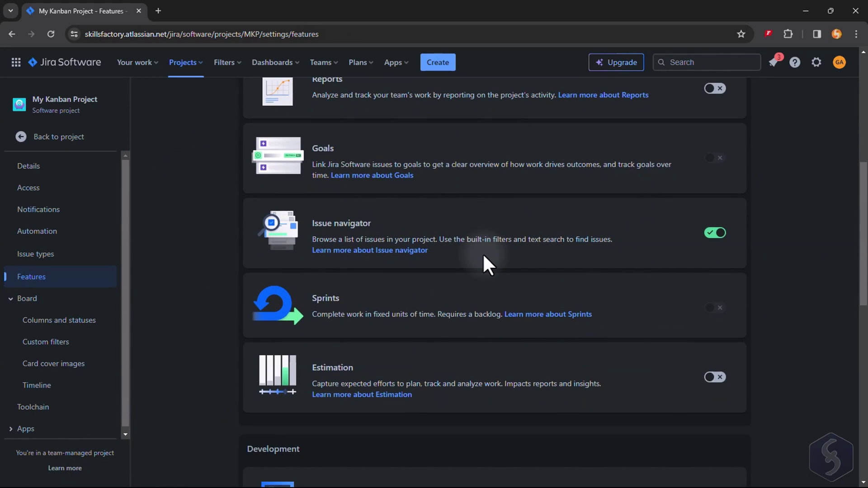
scroll(483, 257, "down", 3)
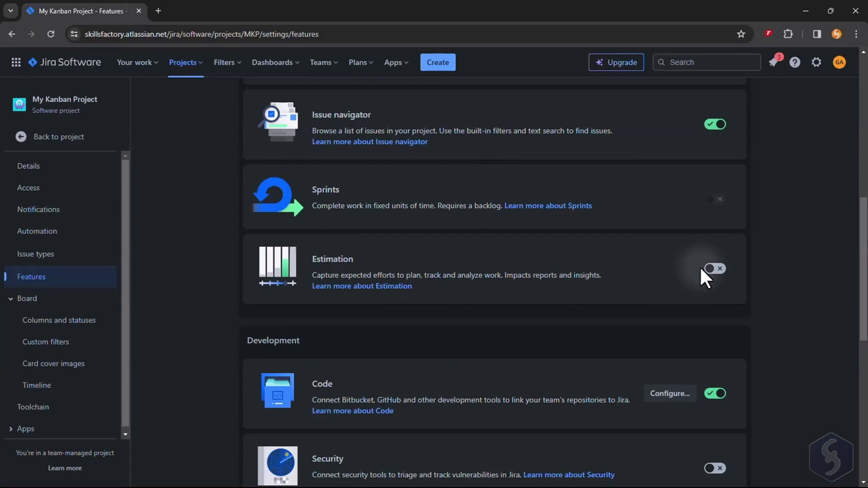
left_click(712, 269)
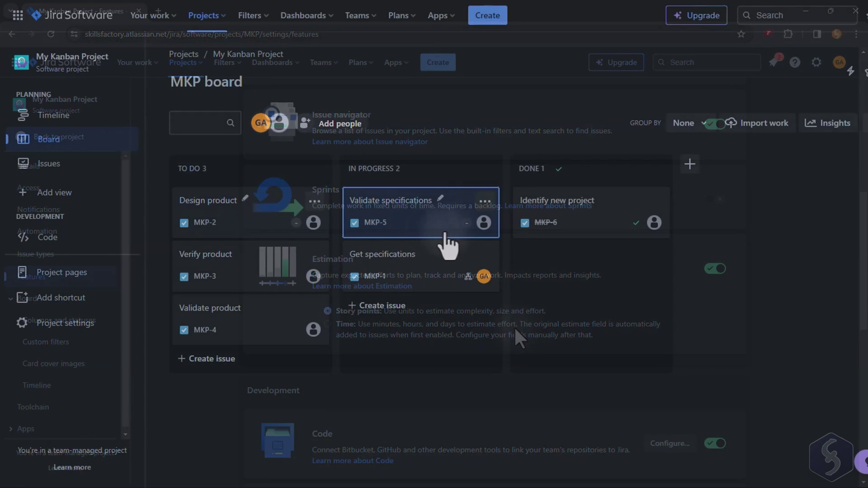
left_click(470, 223)
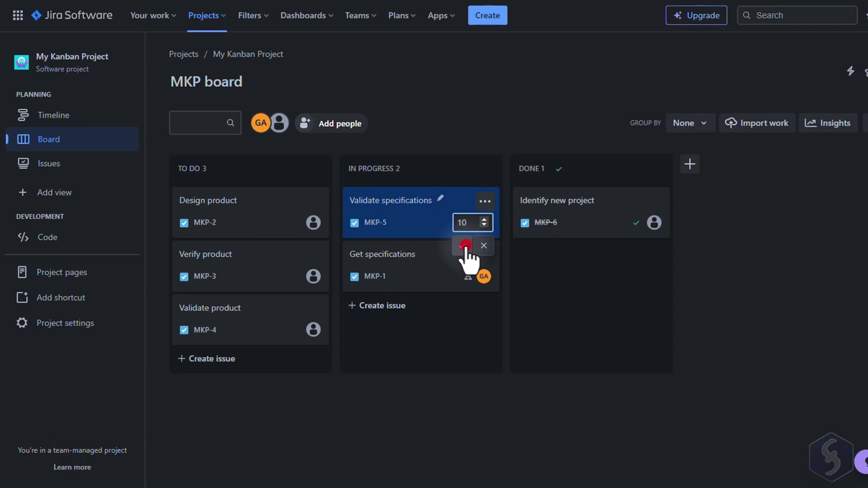
Step: Give Get specifications a 30-point estimate, view Identify new project in Issues, then go to Timeline
left_click(455, 275)
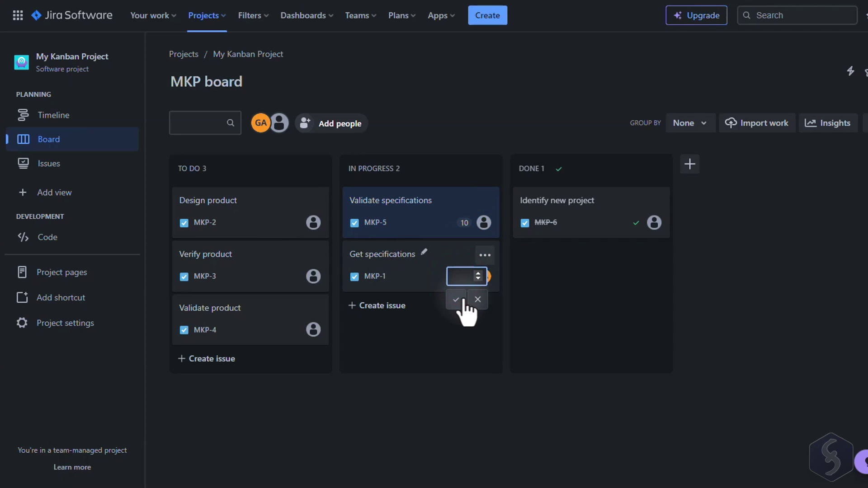
left_click(461, 301)
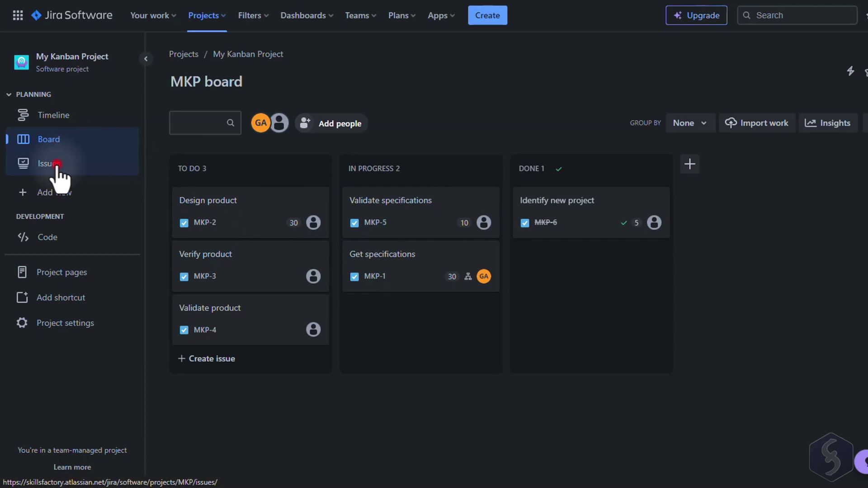
left_click(57, 168)
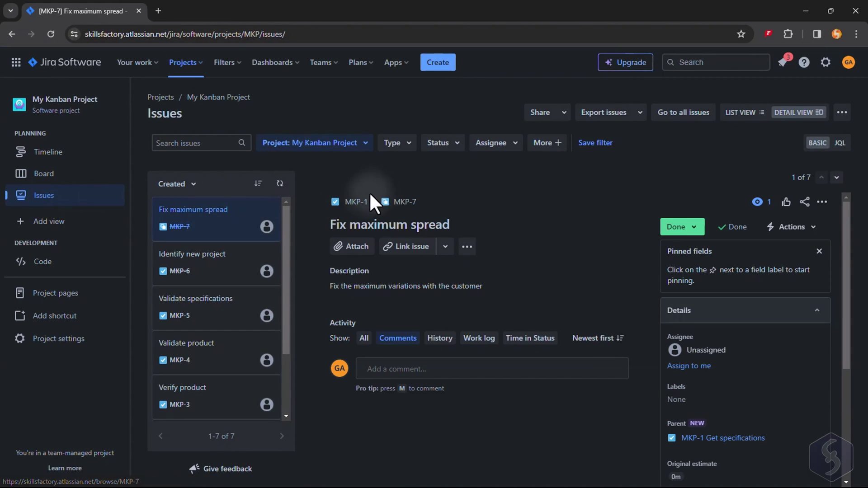
left_click(201, 271)
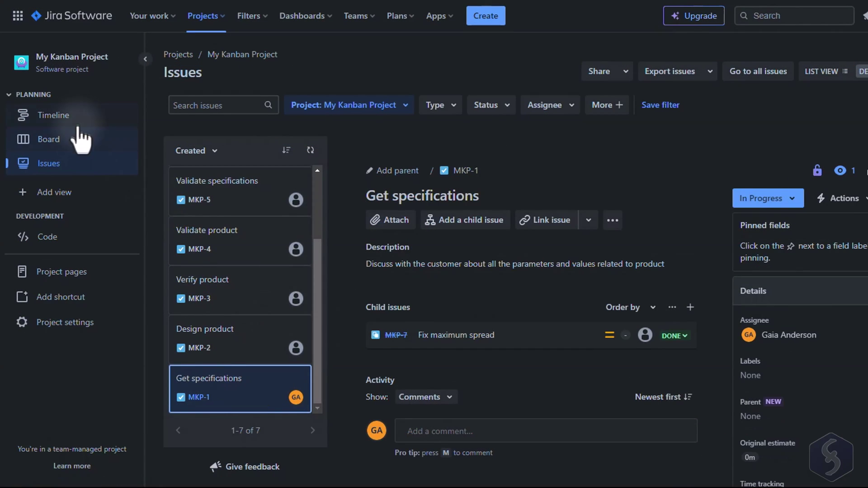
left_click(70, 150)
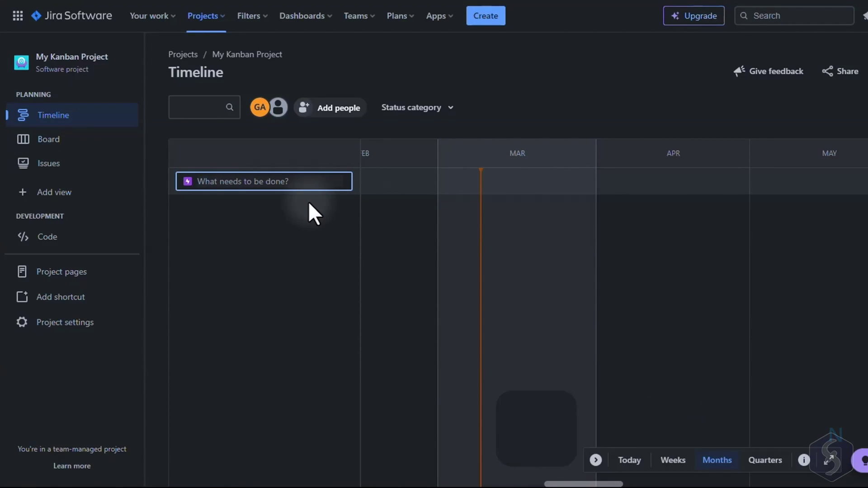
Step: Create the epic 'Build and deliver Product A' on the timeline
left_click(272, 186)
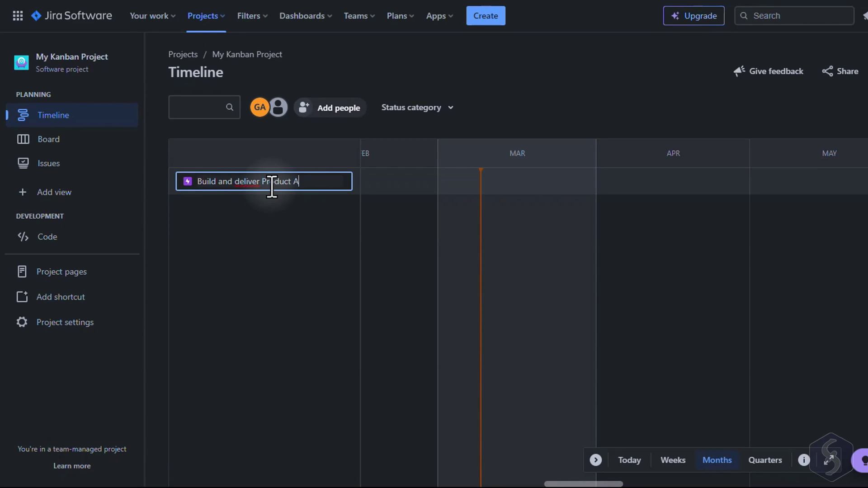
type("Build and deliver Product A")
key("Return")
left_click(330, 262)
Step: In the Weeks view, add and drag the epic's bar to span March 5–12, 2024
left_click(673, 459)
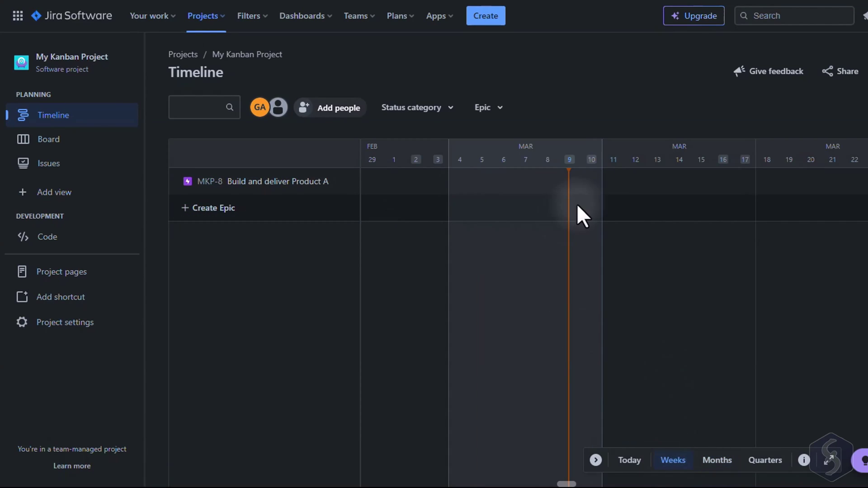
left_click(458, 183)
left_click_drag(457, 186, 470, 190)
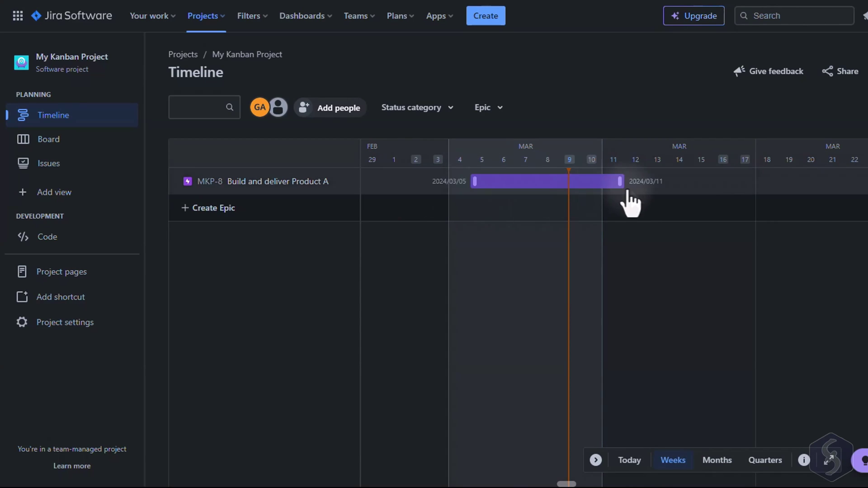
left_click_drag(537, 185, 544, 188)
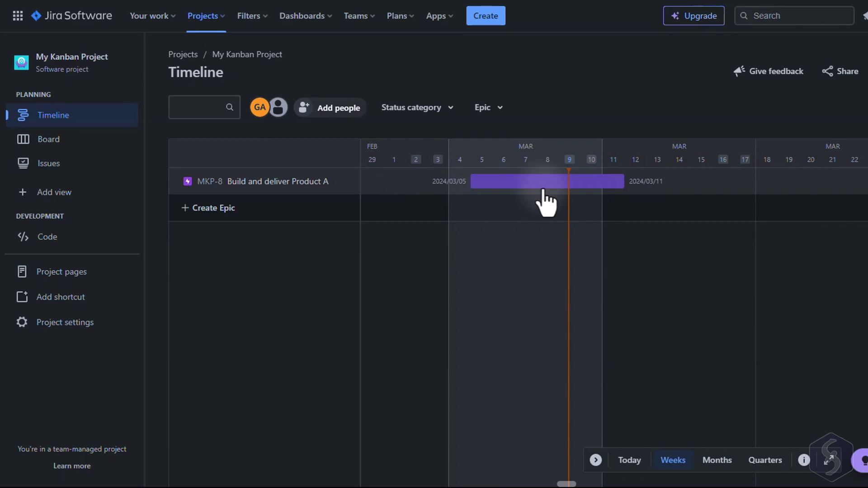
left_click_drag(619, 181, 619, 184)
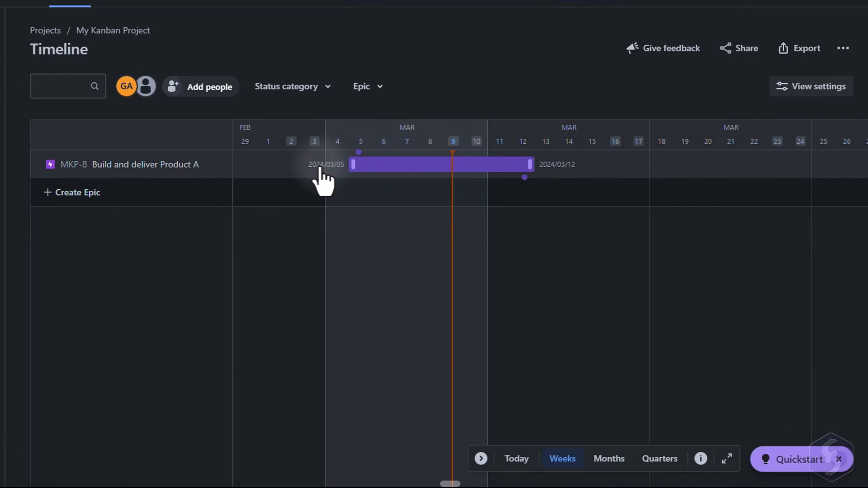
Step: Review Build and deliver Product A's details, keeping its colour purple and status To Do
left_click(419, 166)
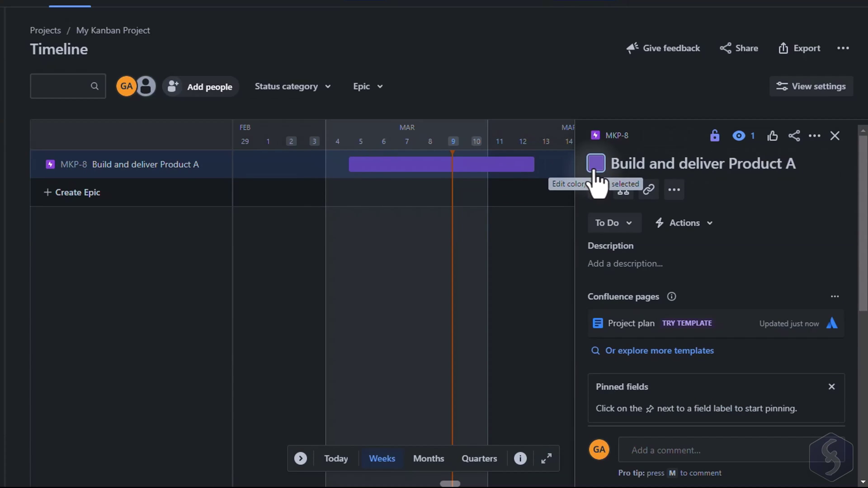
left_click(595, 168)
left_click(597, 189)
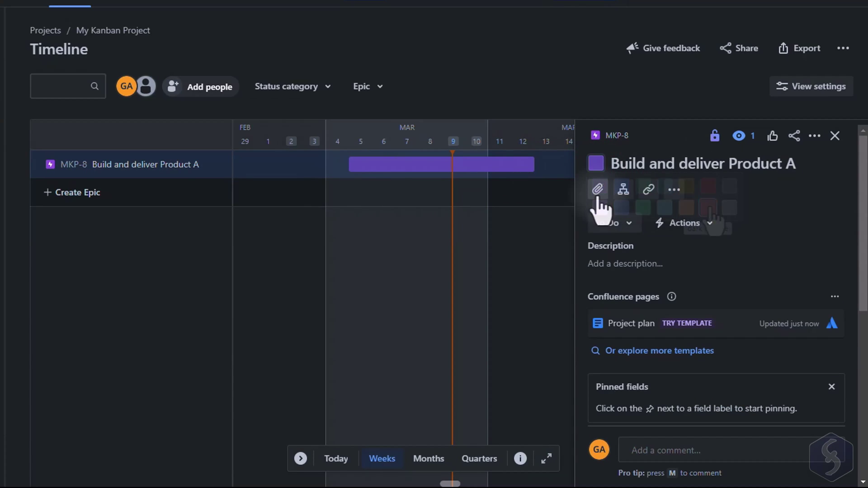
left_click(632, 226)
left_click(776, 242)
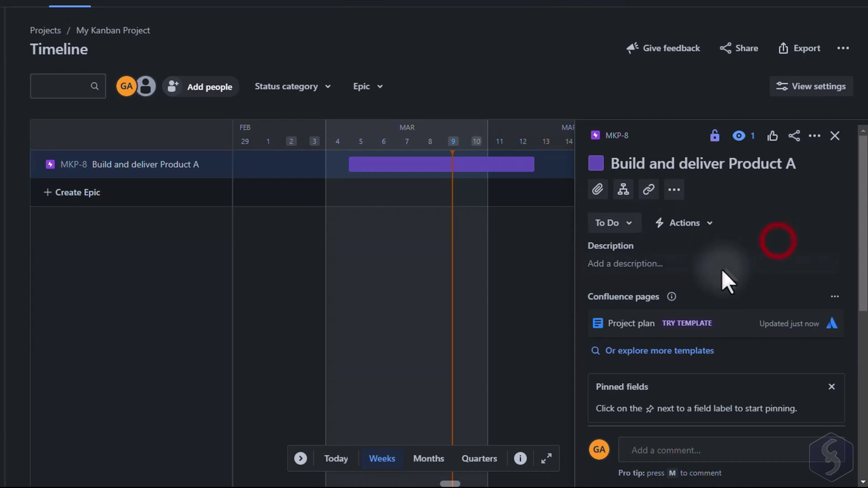
scroll(712, 307, "down", 2)
scroll(712, 309, "down", 4)
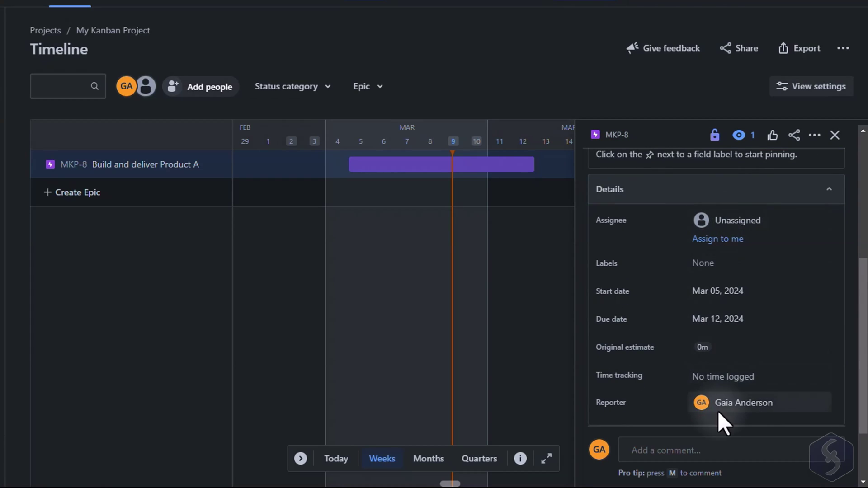
Step: Check the epic's start date and original estimate, switch the timeline to Months, and use its actions menu
left_click(743, 294)
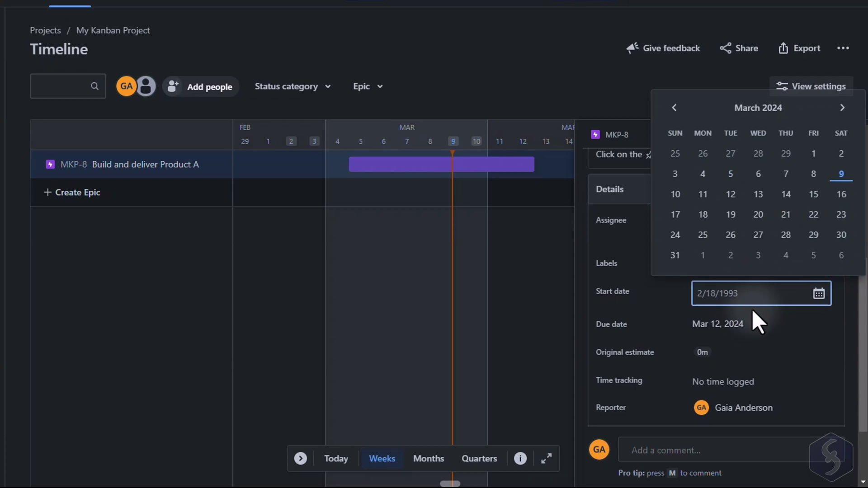
left_click(813, 354)
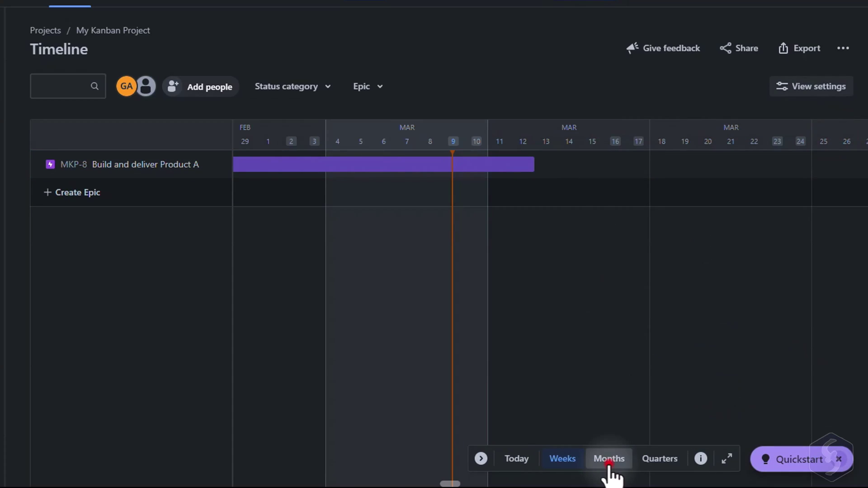
left_click(605, 464)
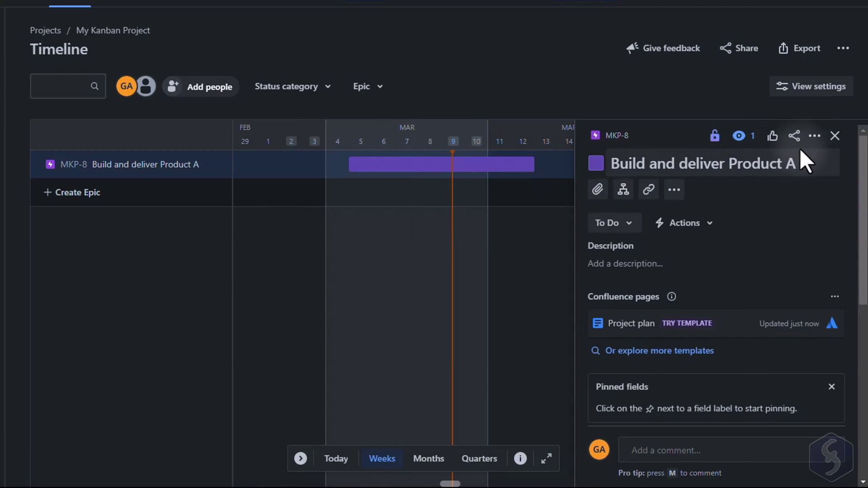
left_click(814, 136)
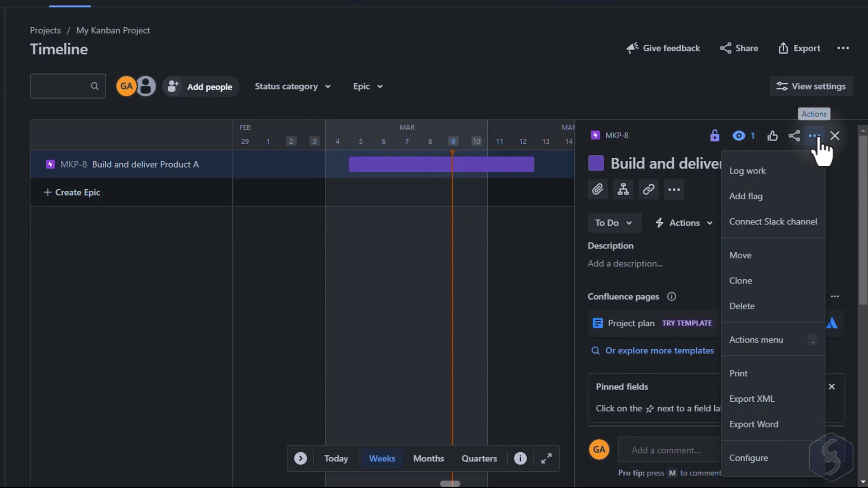
left_click(729, 309)
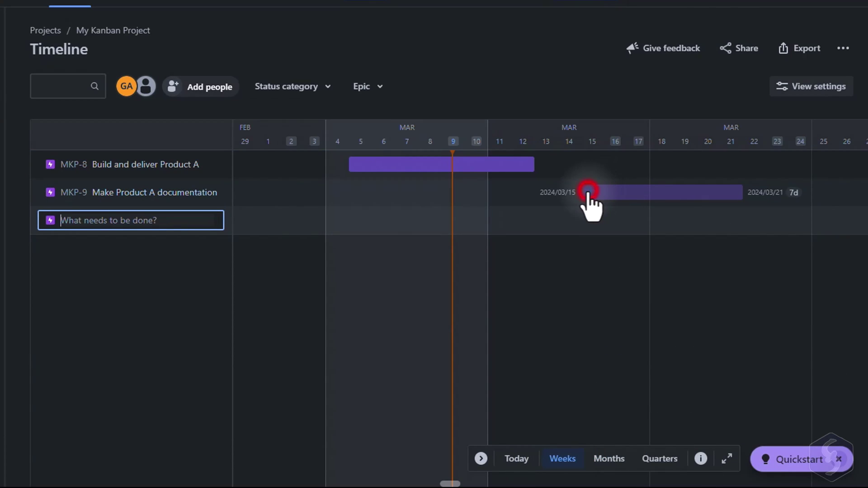
Step: Link Make Product A documentation as dependent on Build and deliver Product A and review MKP-8's details
left_click(588, 192)
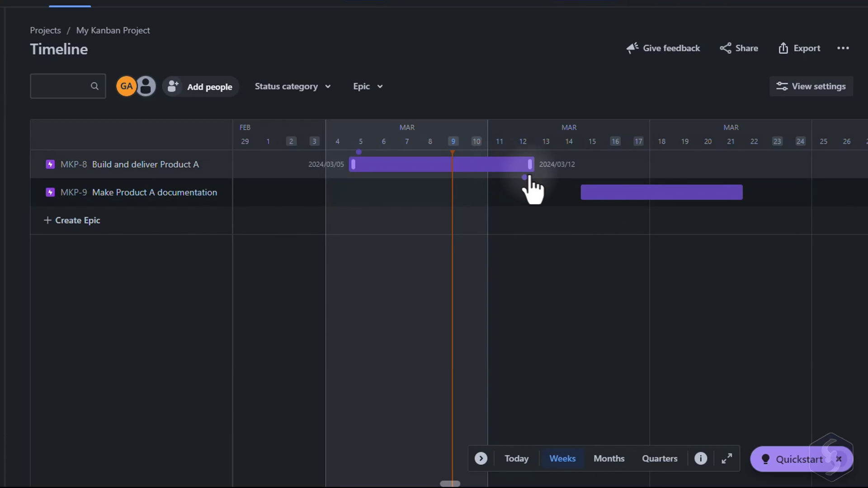
left_click_drag(525, 178, 597, 199)
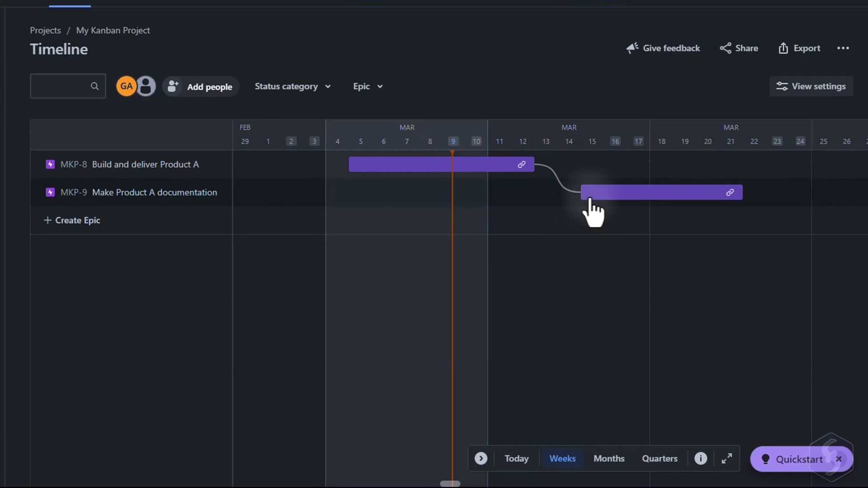
left_click(501, 166)
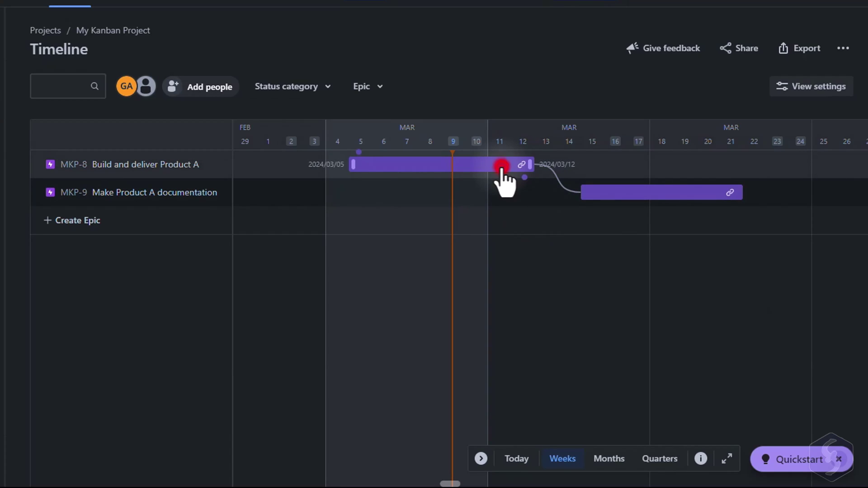
scroll(723, 217, "down", 2)
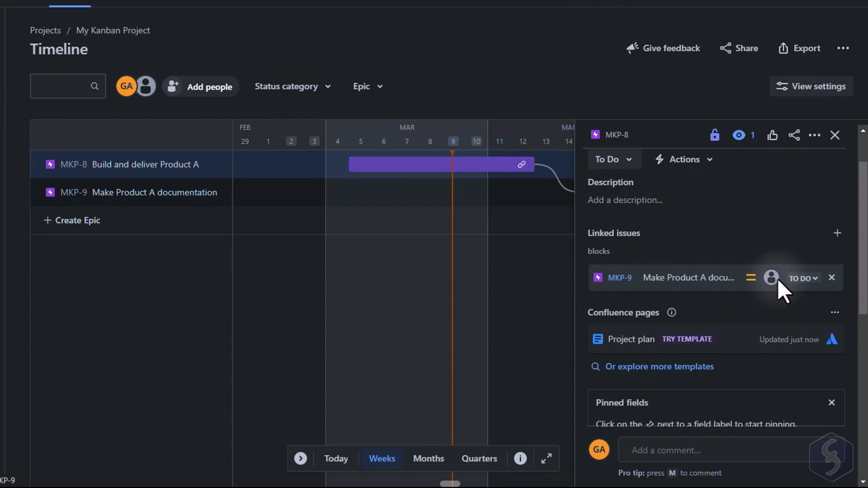
left_click(559, 232)
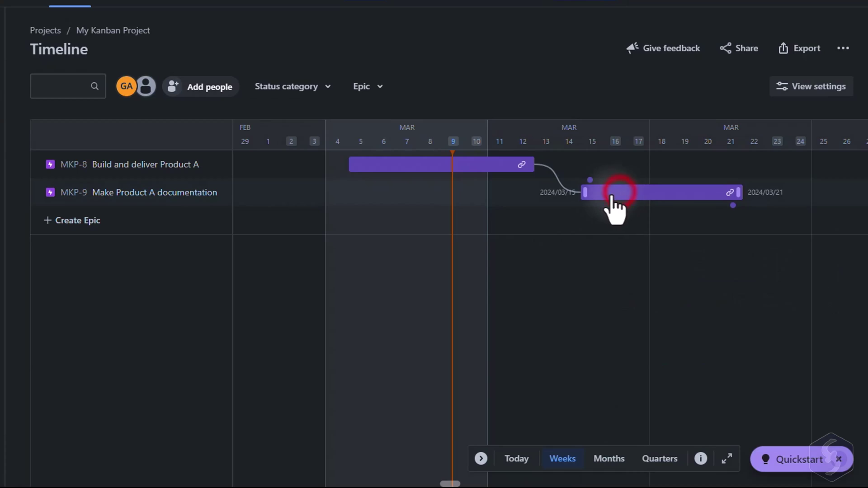
Step: Move Make Product A documentation to March 4–10 and remove its conflicting dependency
left_click_drag(611, 197, 352, 192)
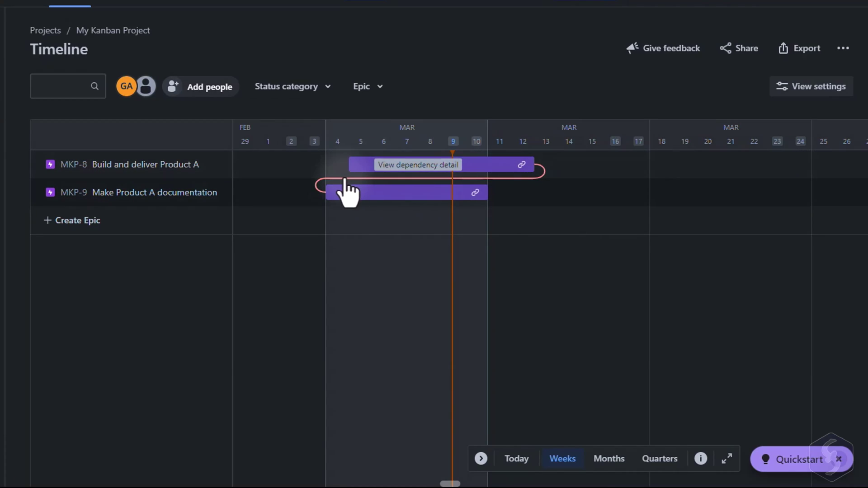
left_click(348, 184)
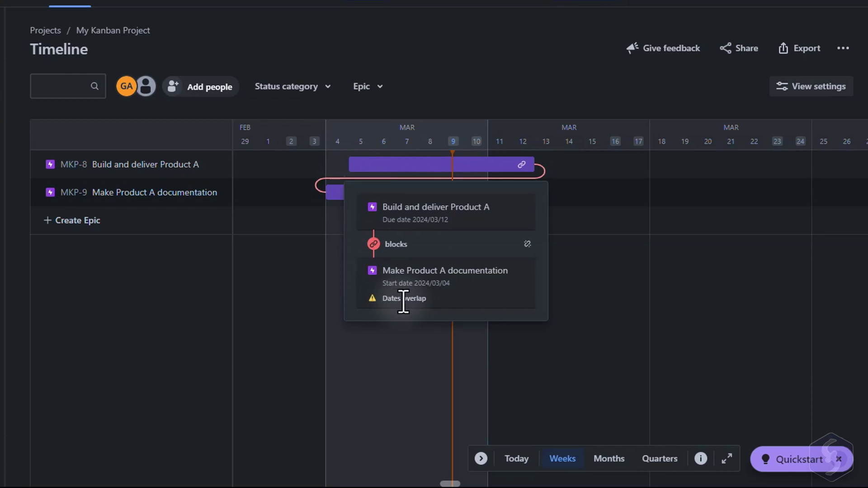
left_click(527, 244)
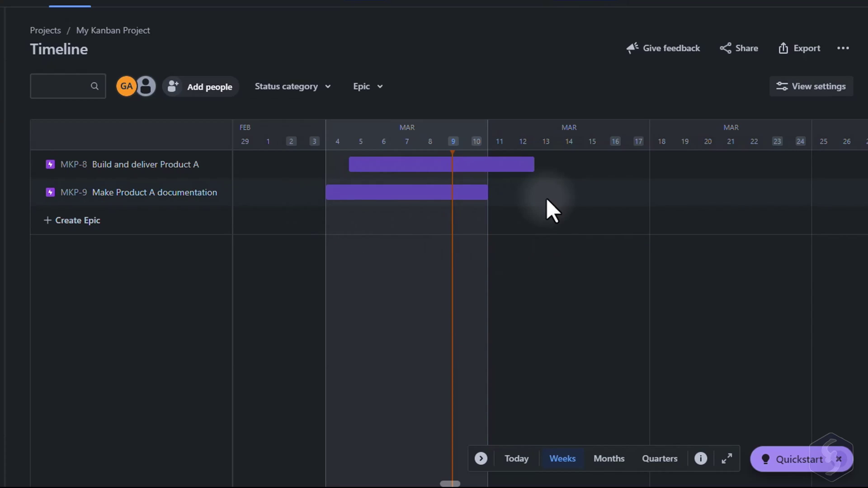
Step: Add the existing issue Verify product as a child of Build and deliver Product A
type("MKP")
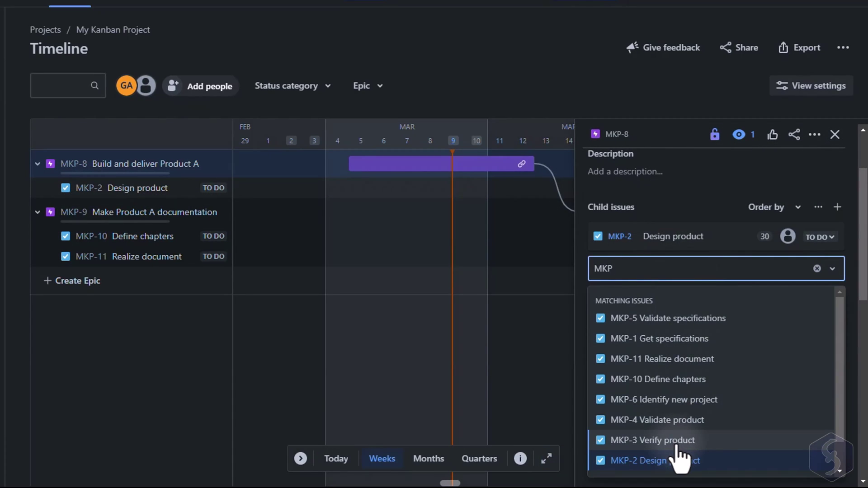
left_click(676, 442)
left_click(781, 294)
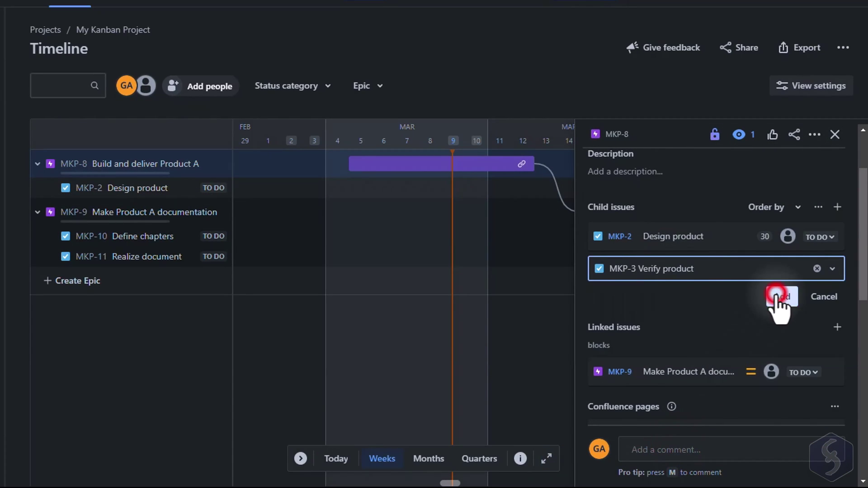
left_click(677, 307)
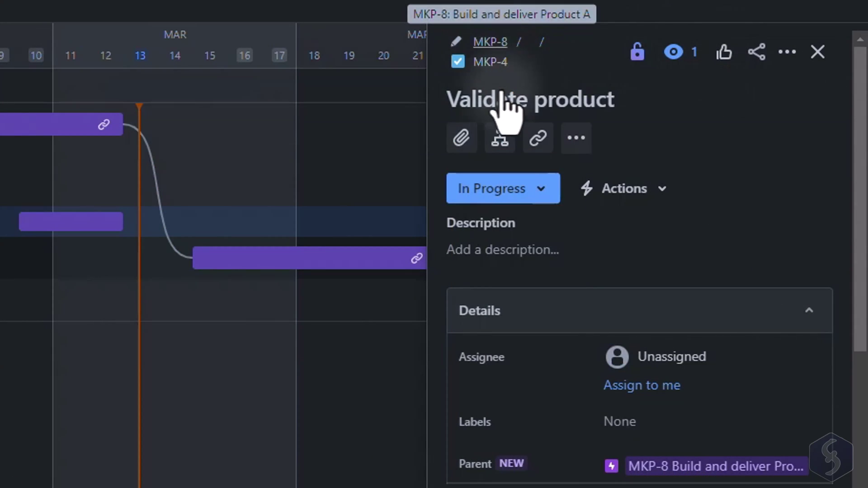
scroll(664, 357, "down", 2)
scroll(623, 317, "down", 2)
scroll(592, 285, "up", 1)
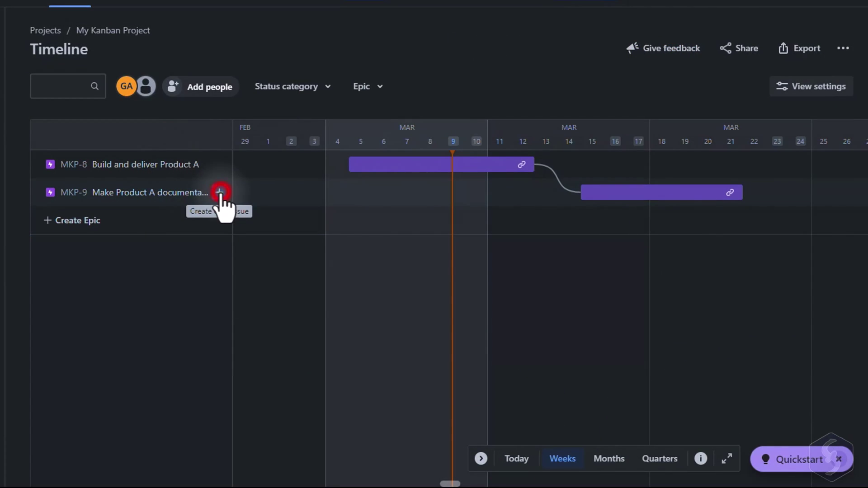
Step: Create child issues 'Define chapters' and 'Realize document' under the documentation epic
left_click(220, 192)
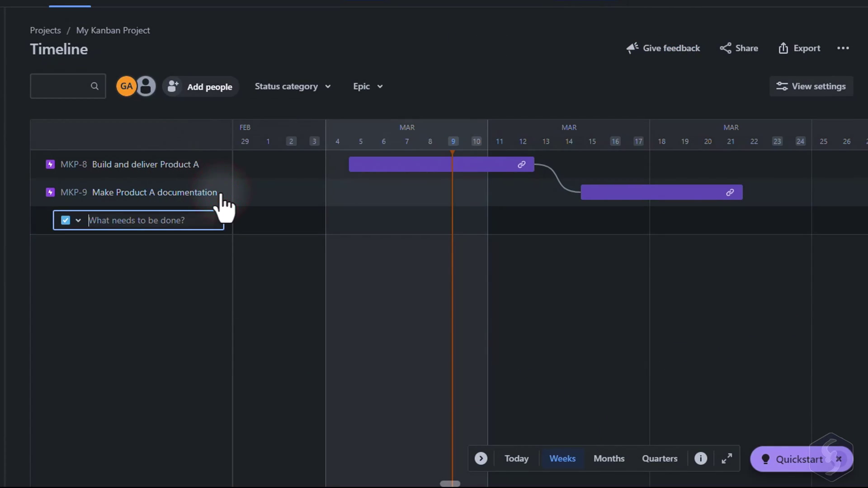
type("Define chapters")
key("Return")
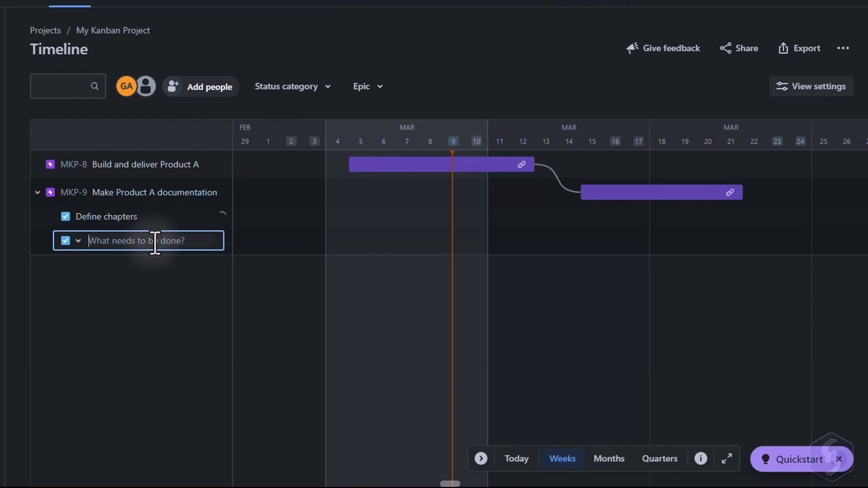
type("Realize document")
key("Return")
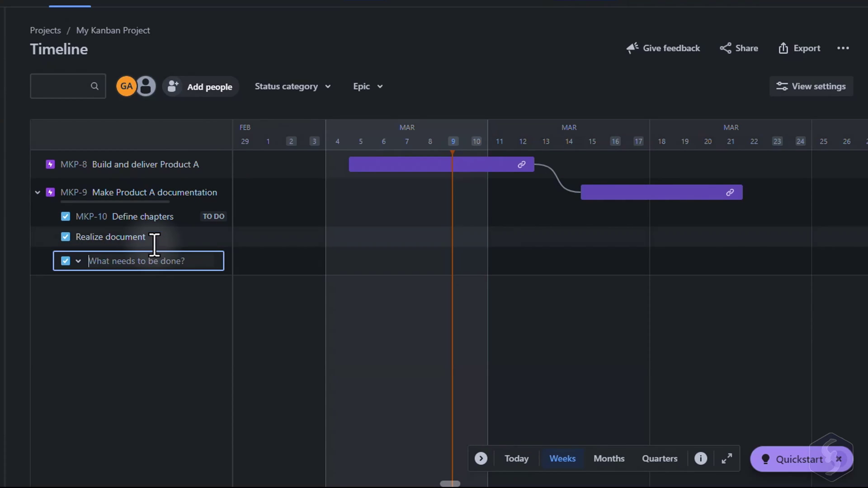
Step: Add the existing issue Design product as a child of Build and deliver Product A
left_click(136, 164)
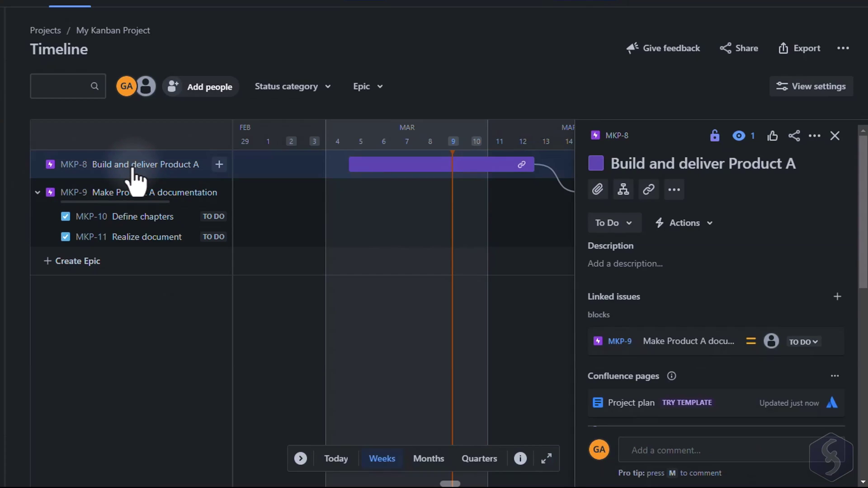
left_click(623, 188)
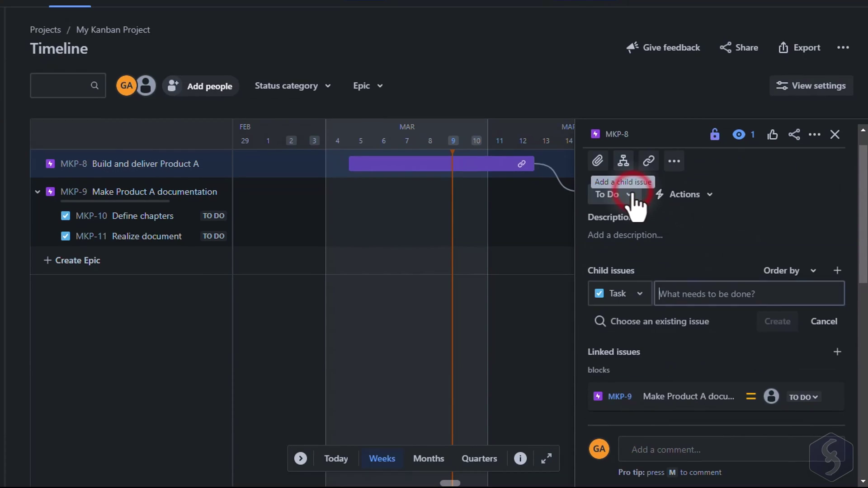
left_click(651, 320)
type("MKP")
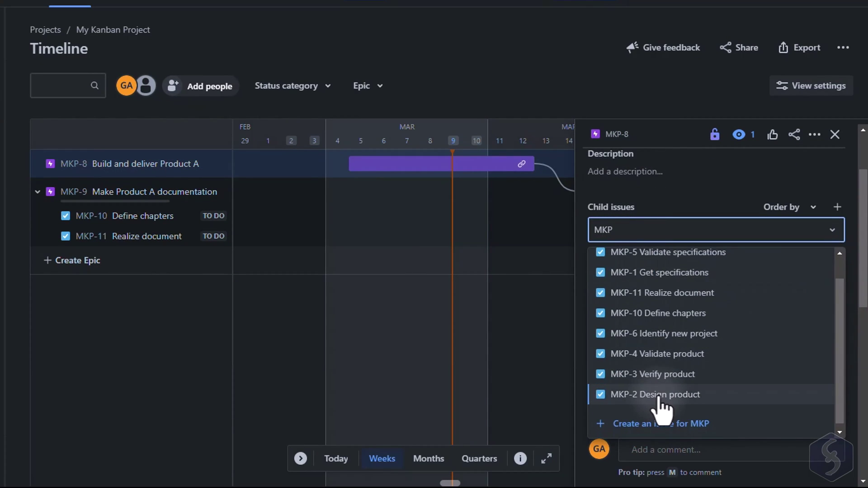
left_click(632, 397)
left_click(782, 257)
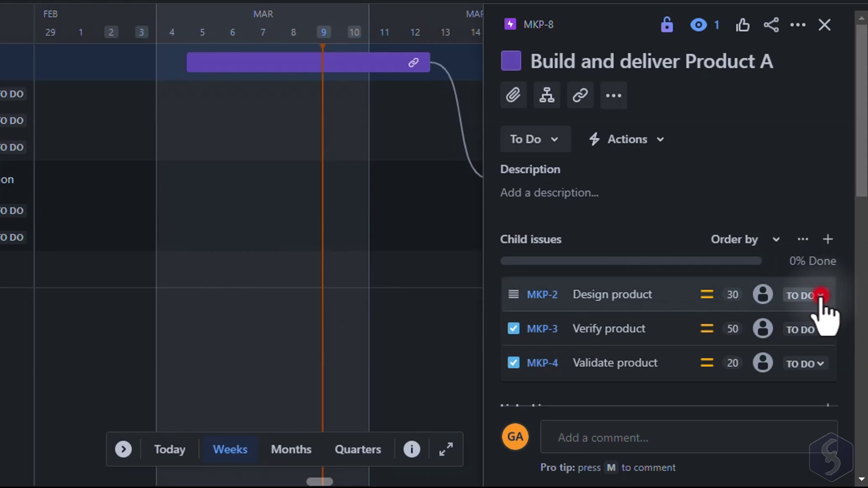
Step: Set the status of Design product and Verify product to Done
left_click(820, 296)
left_click(731, 357)
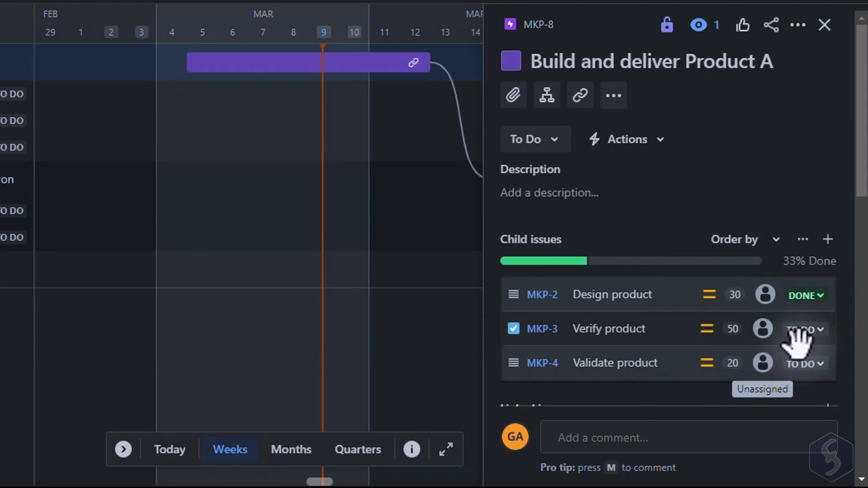
left_click(832, 329)
left_click(751, 385)
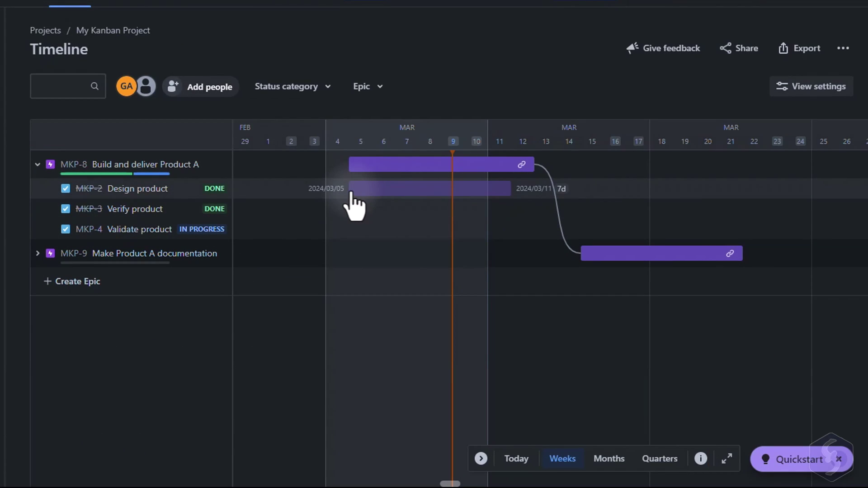
Step: Add shortened timeline bars for Design product from March 5 and Verify product March 7–9
left_click(352, 190)
left_click_drag(506, 189, 393, 188)
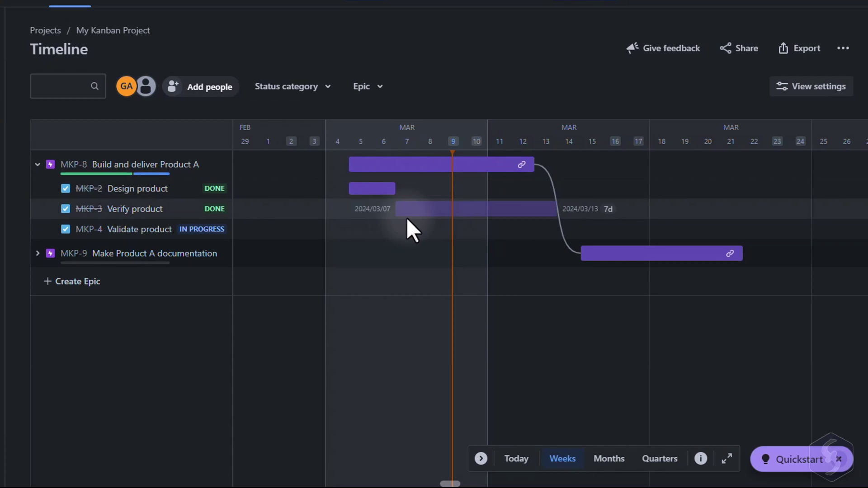
left_click(403, 214)
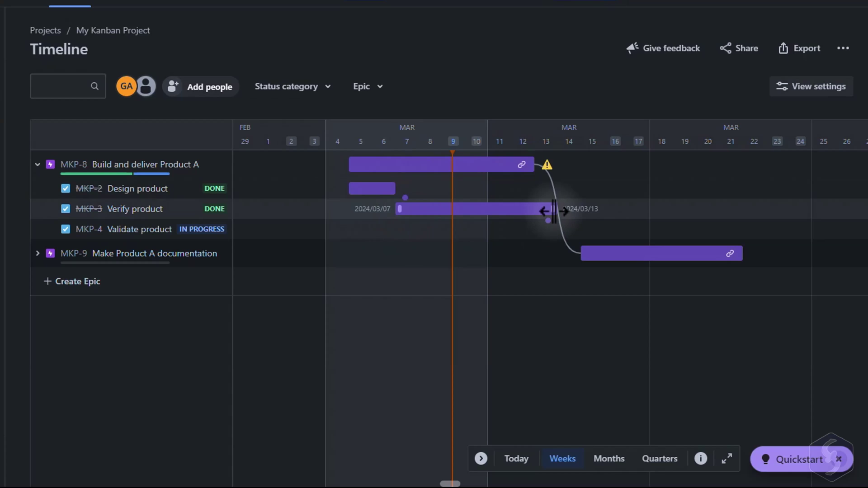
left_click_drag(553, 209, 441, 208)
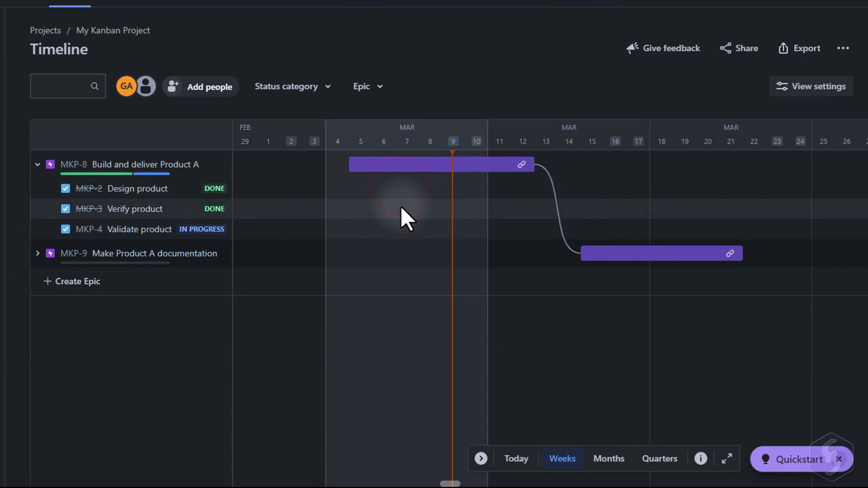
Step: Via Configure Timeline, reach Project settings > Features to enable Releases under Development
left_click(843, 48)
left_click(827, 80)
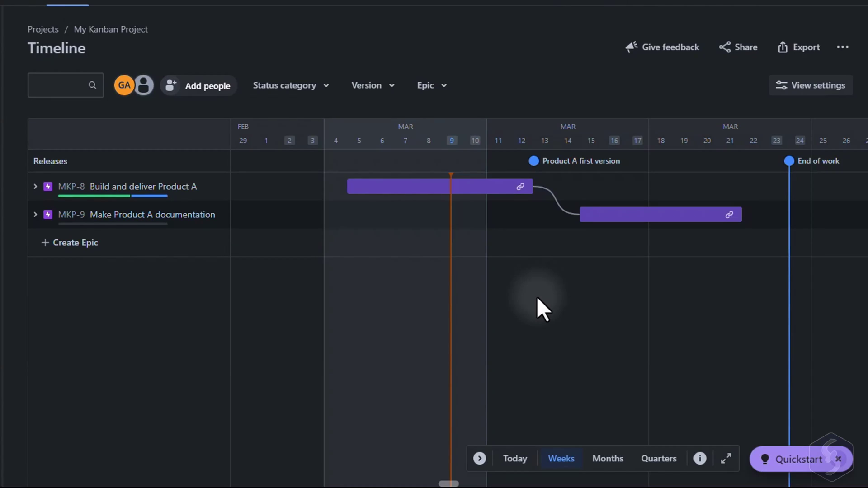
left_click(77, 327)
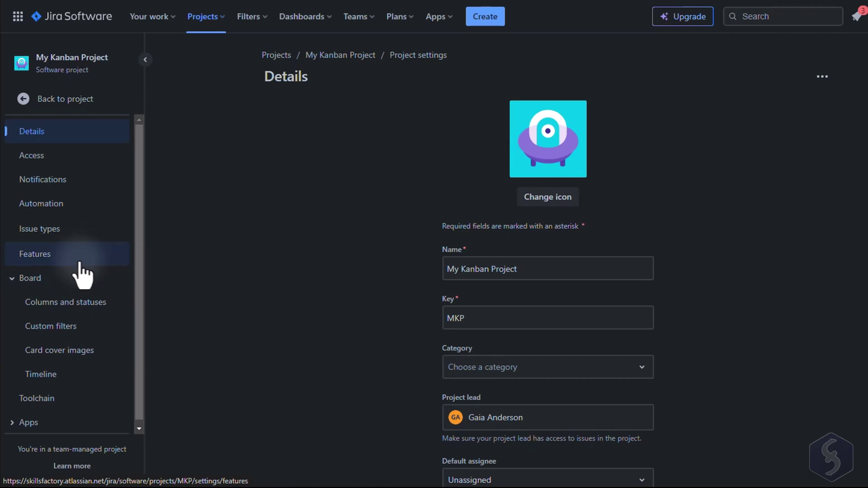
left_click(82, 254)
scroll(235, 242, "down", 10)
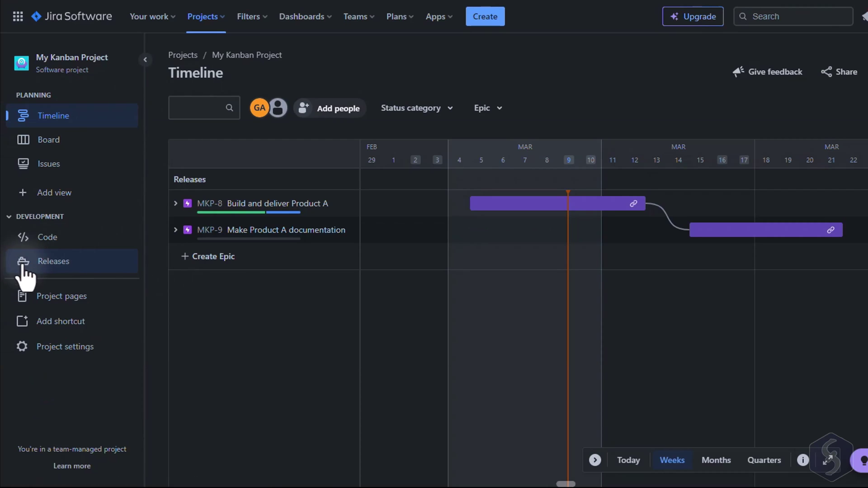
Step: Create the release version 'End of work' with release date March 23, 2024
left_click(65, 267)
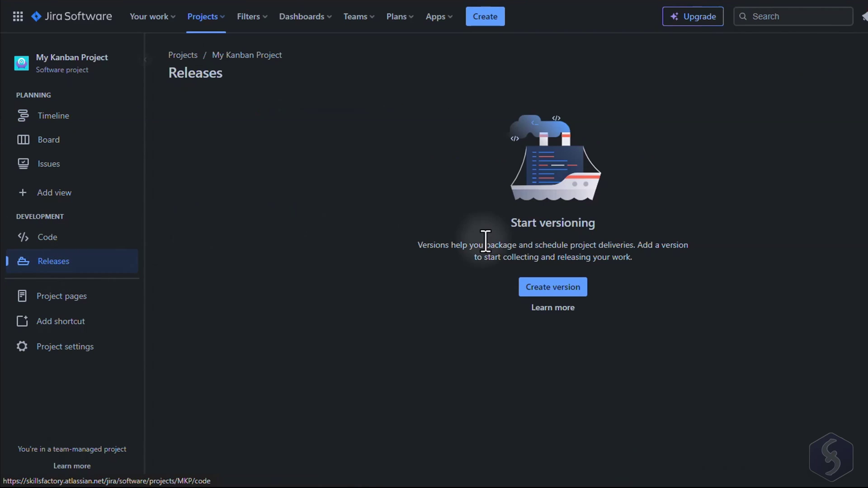
left_click(555, 287)
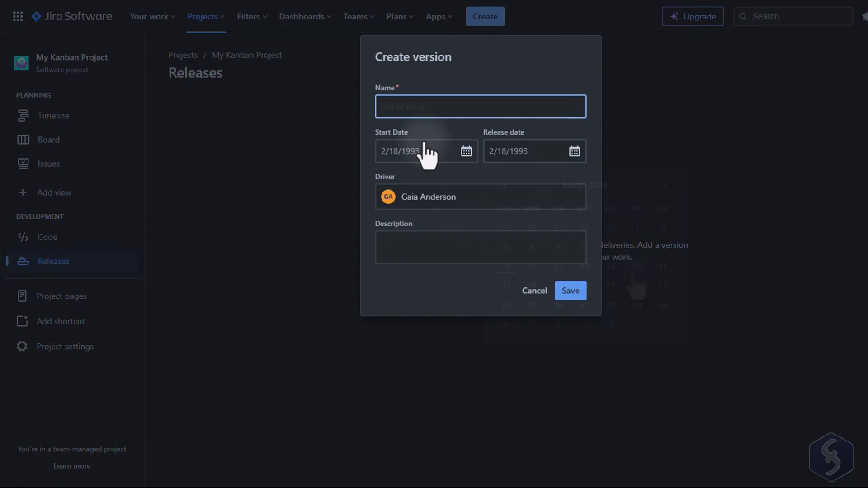
type("End of work")
left_click(533, 151)
left_click(662, 284)
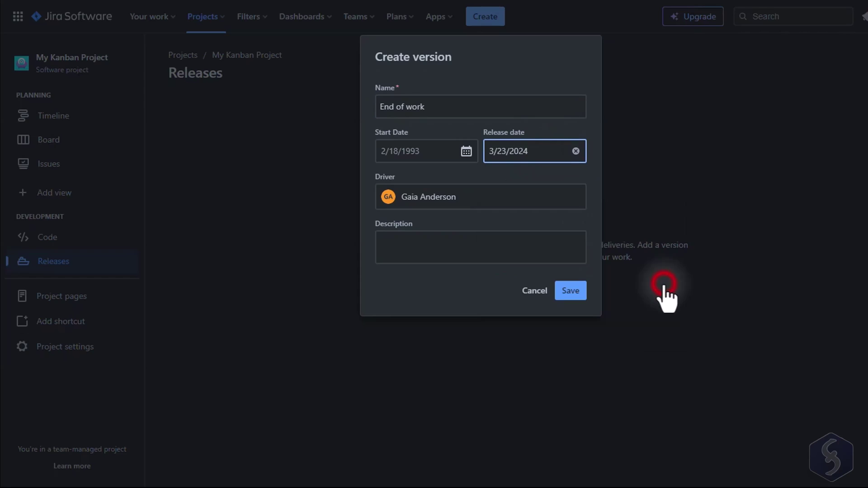
left_click(571, 292)
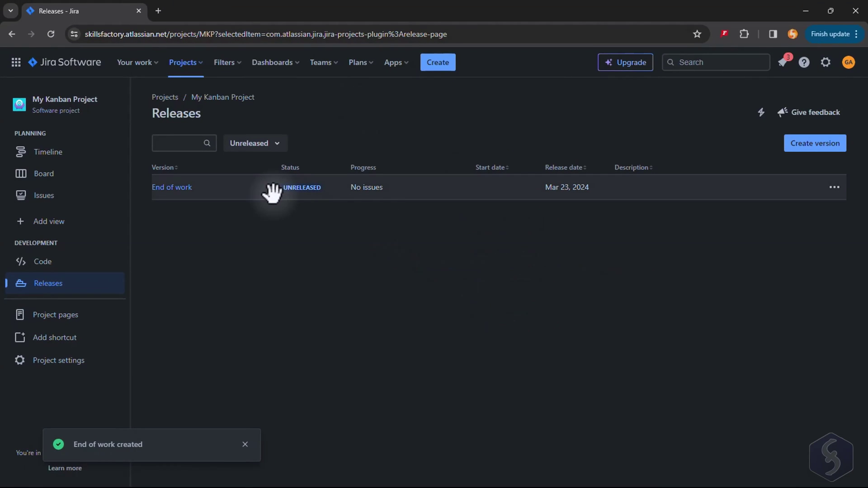
Step: On the Timeline, open the End of work release marker and highlight it
left_click(77, 151)
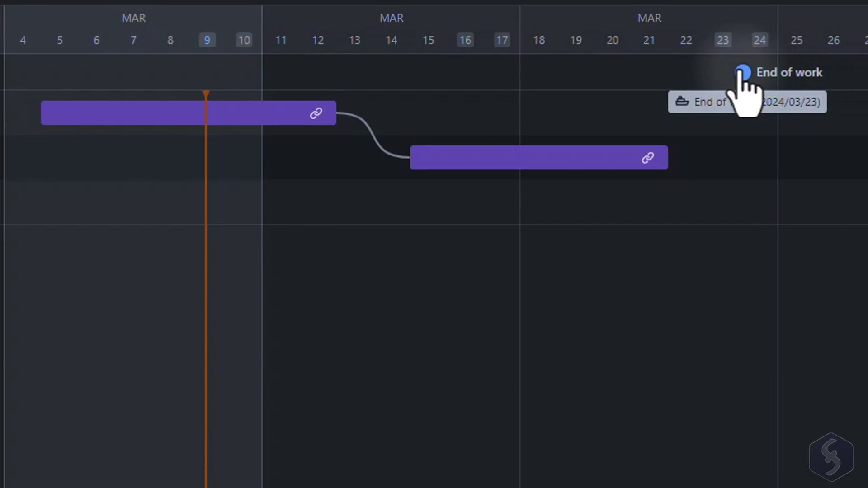
left_click(742, 72)
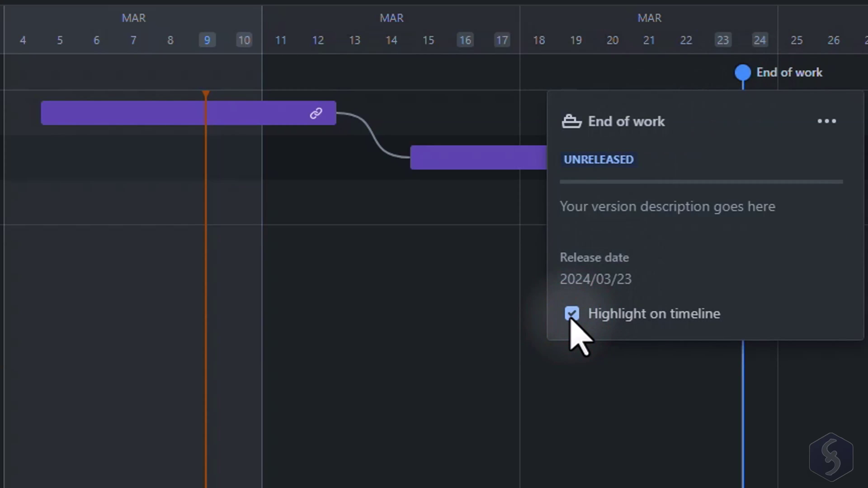
left_click(437, 275)
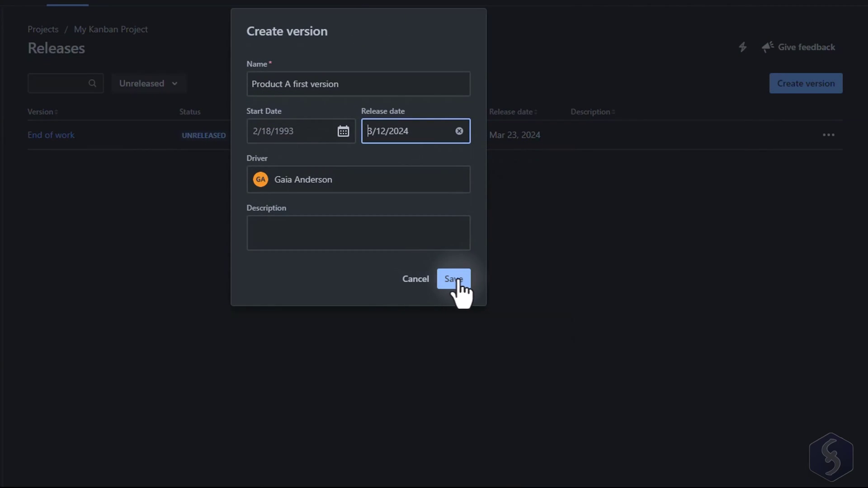
Step: Save the Product A first version release and add epic MKP-8 to it
left_click(457, 279)
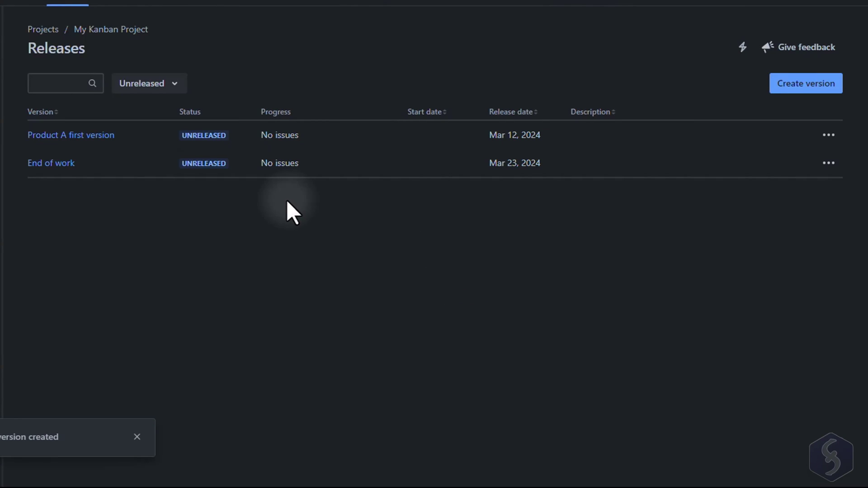
left_click(91, 137)
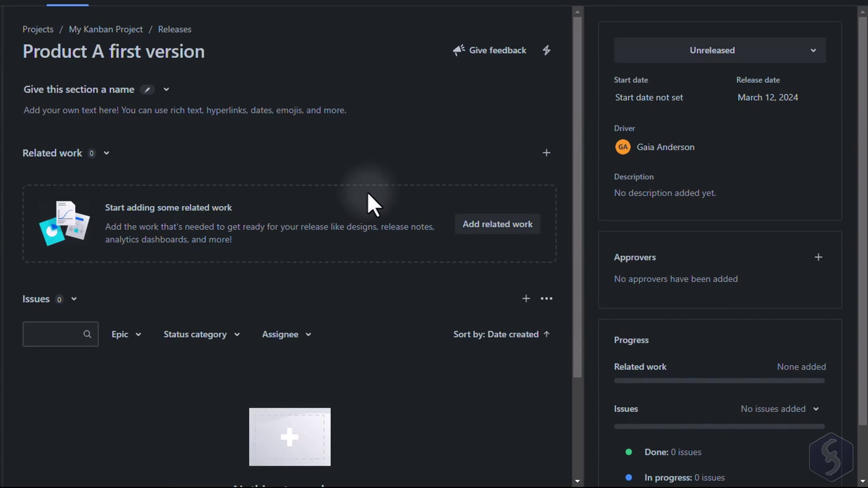
scroll(198, 247, "down", 3)
left_click(292, 418)
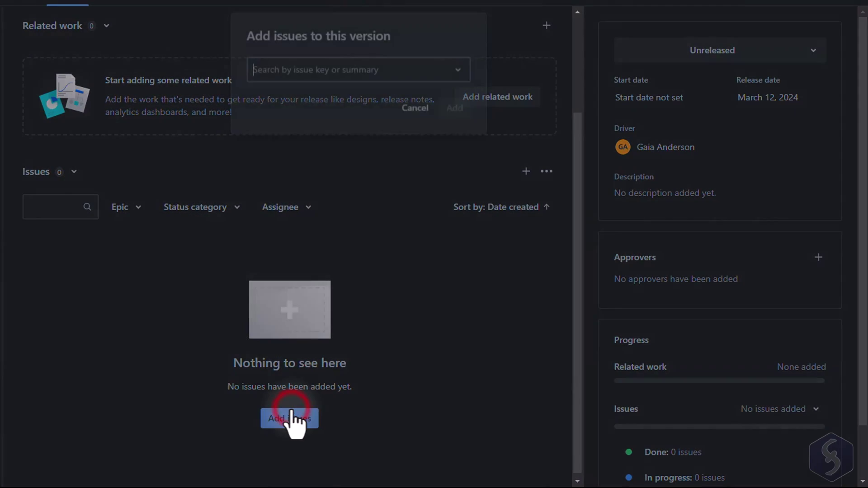
type("MKP")
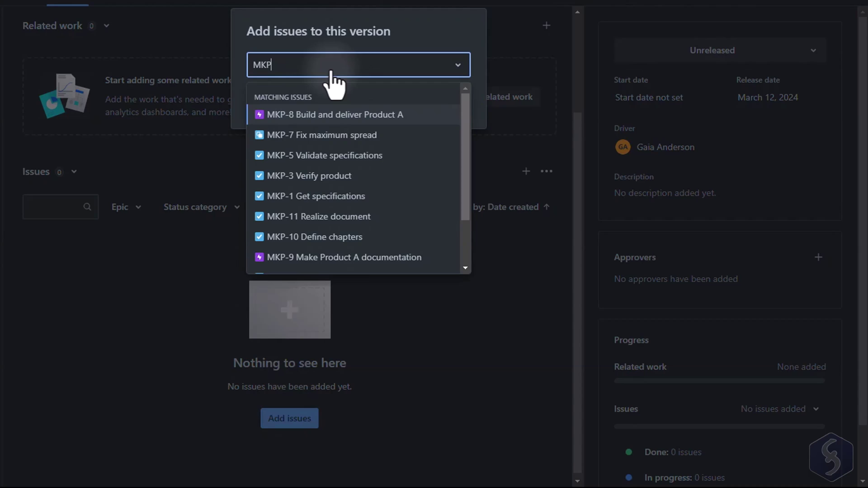
left_click(353, 113)
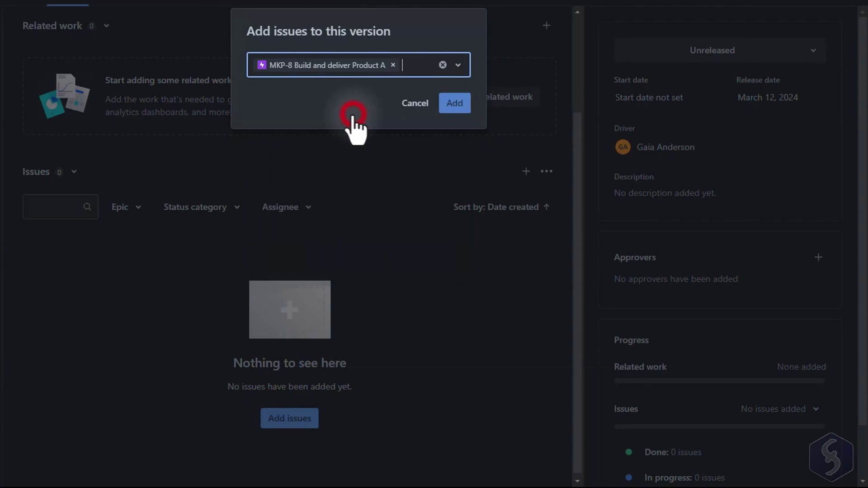
left_click(454, 104)
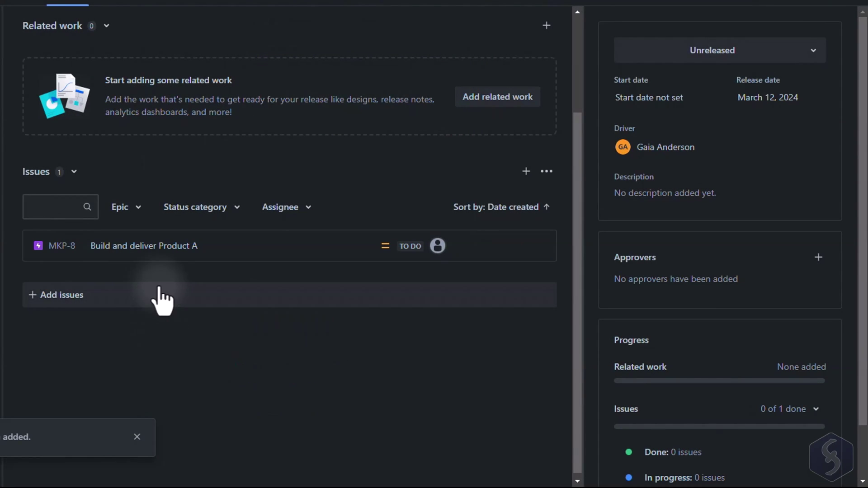
Step: Open MKP-8 on the project timeline and view its details panel
left_click(138, 246)
left_click(172, 189)
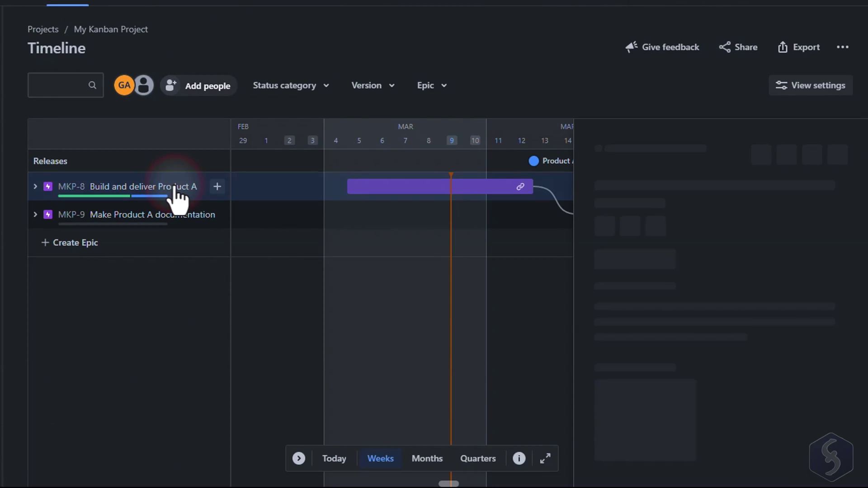
scroll(760, 250, "down", 10)
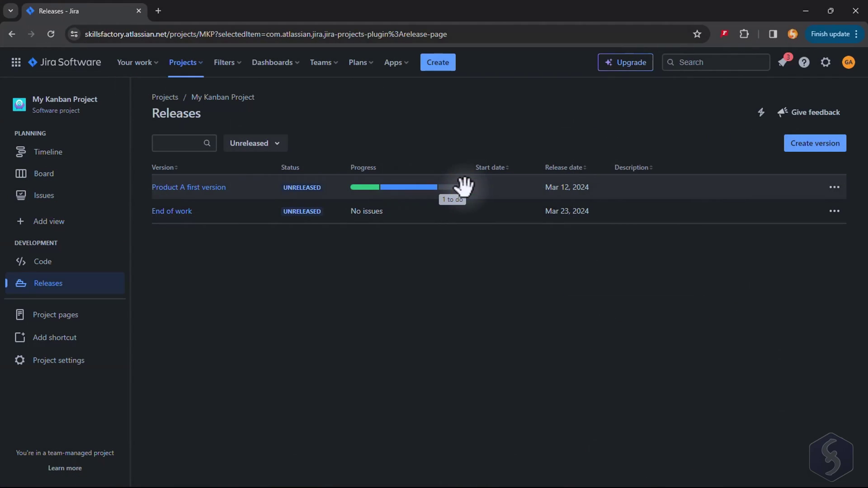
Step: Release Product A first version with unresolved issues moved to End of work, then view the Backlog
left_click(836, 188)
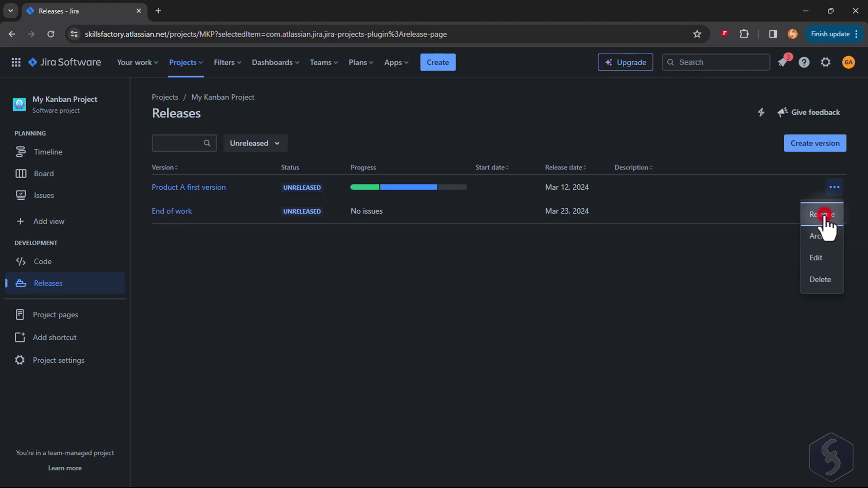
left_click(822, 214)
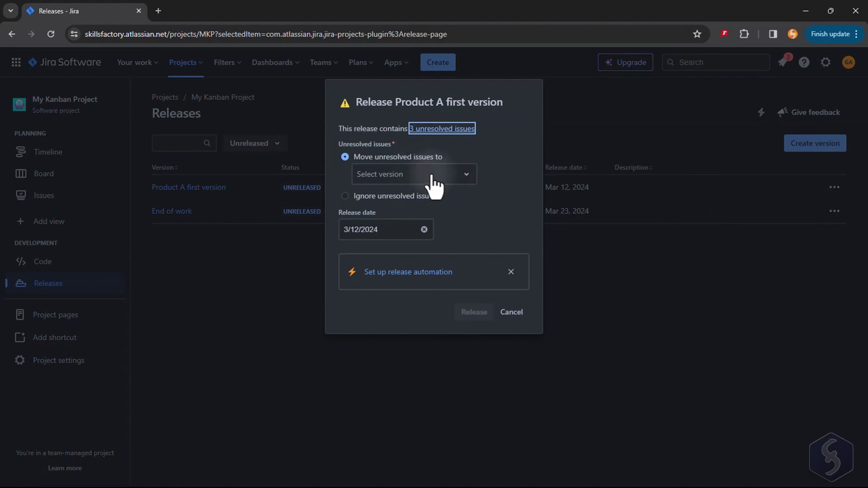
left_click(466, 176)
left_click(455, 202)
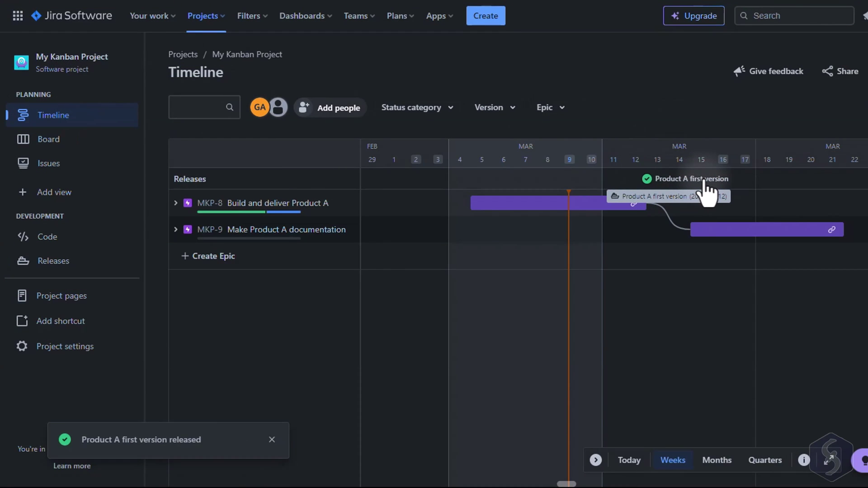
left_click(79, 150)
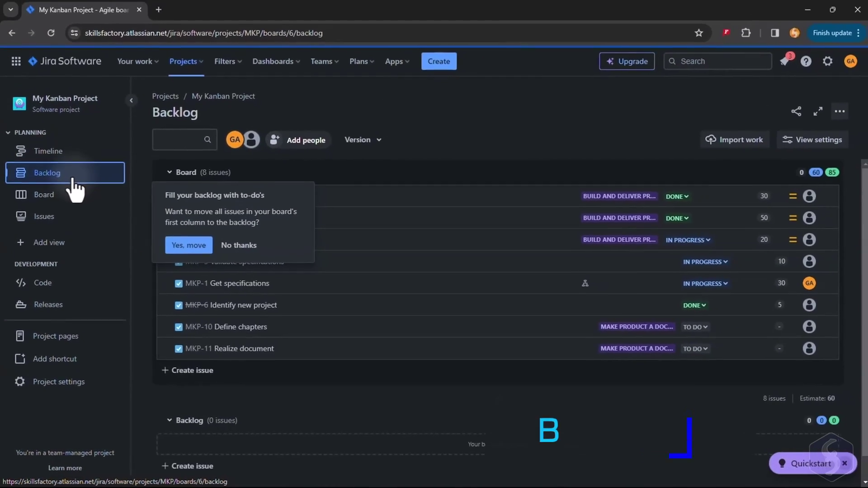
Step: Decline moving to-do issues into the backlog and turn on the Backlog view
left_click(233, 246)
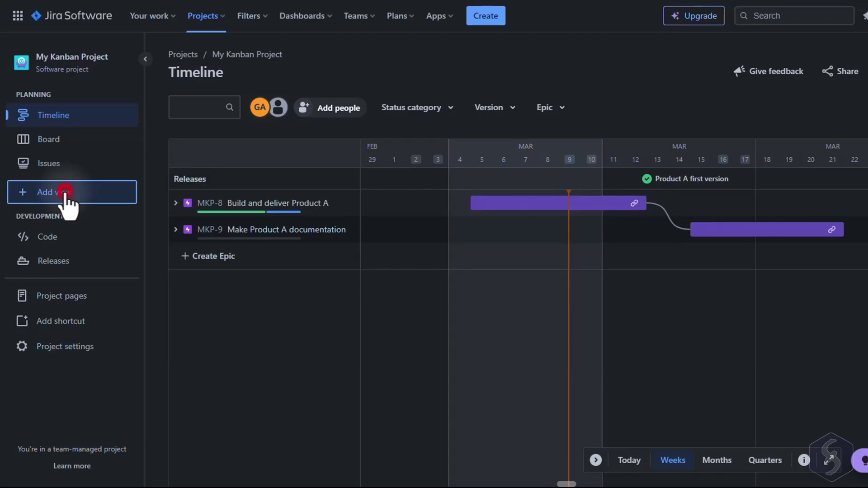
left_click(66, 192)
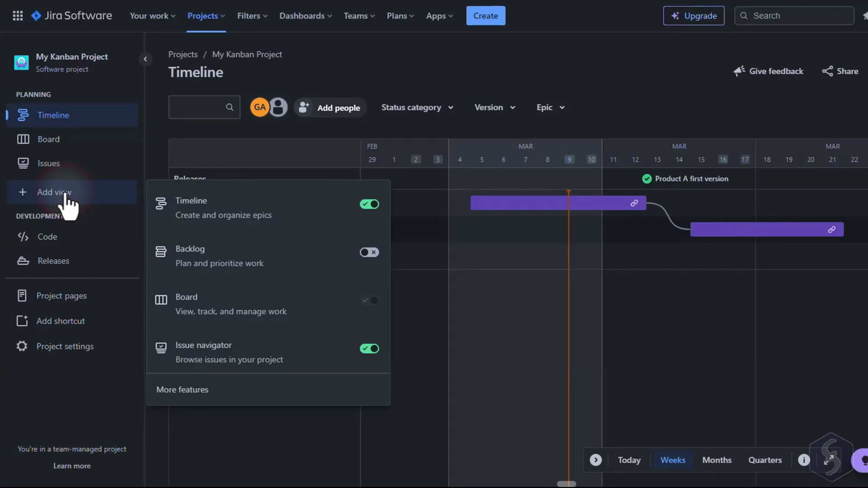
left_click(366, 252)
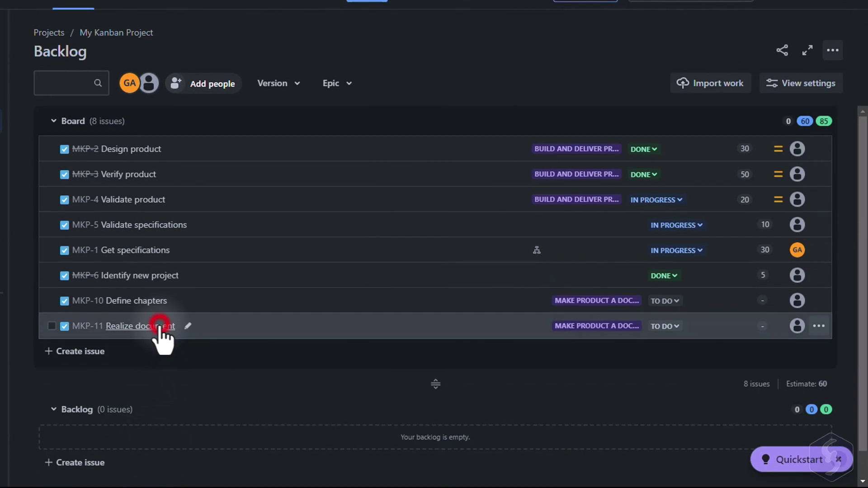
Step: Move MKP-11 Realize document and MKP-10 Define chapters into the Backlog, then check MKP-10's status and estimate
left_click_drag(161, 333, 162, 422)
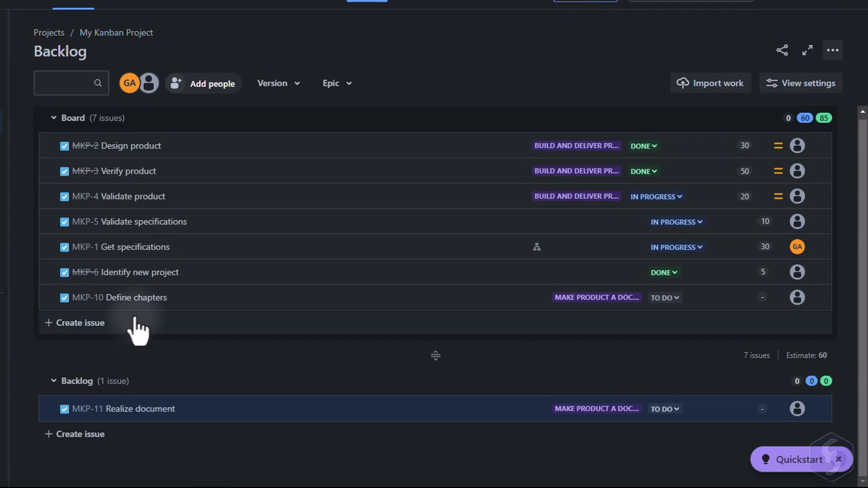
left_click(147, 298)
left_click_drag(147, 298, 229, 383)
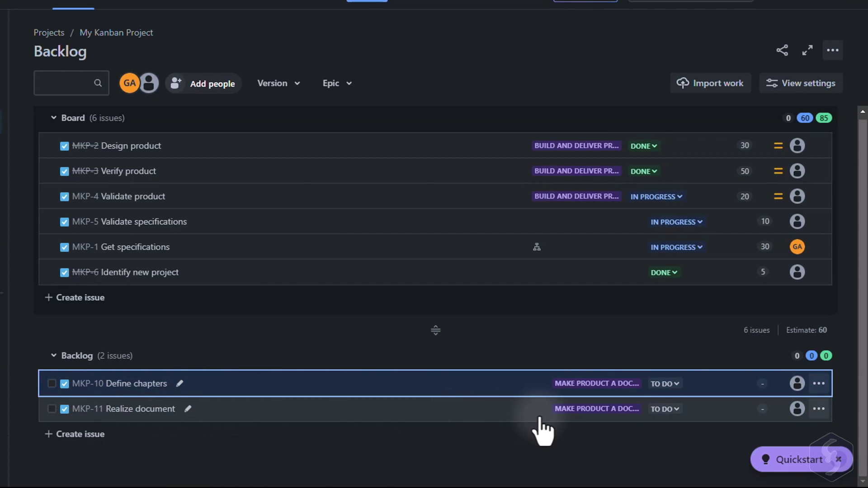
left_click(668, 387)
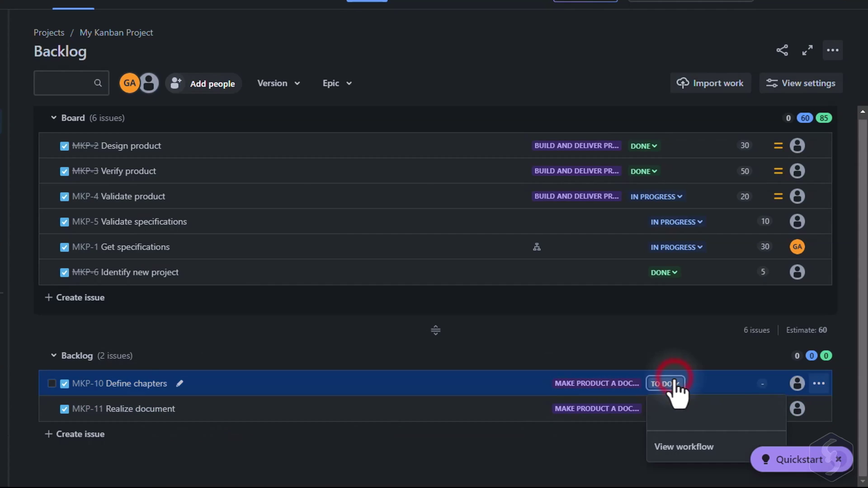
left_click(597, 442)
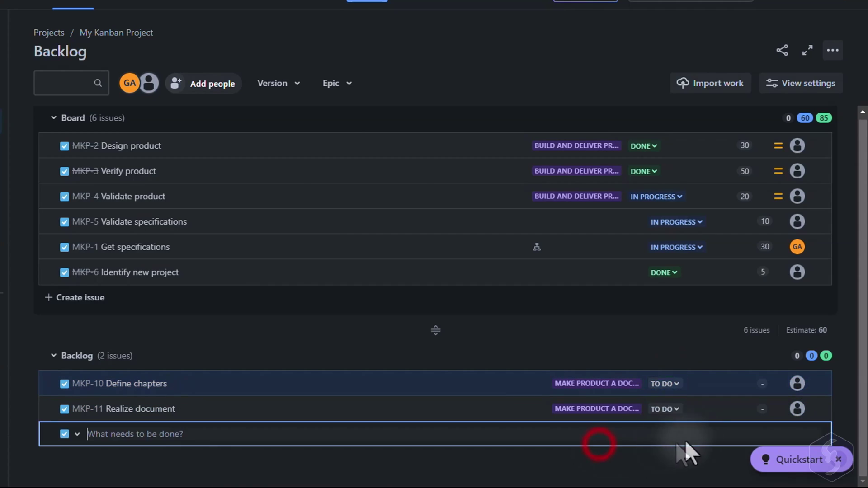
left_click(762, 385)
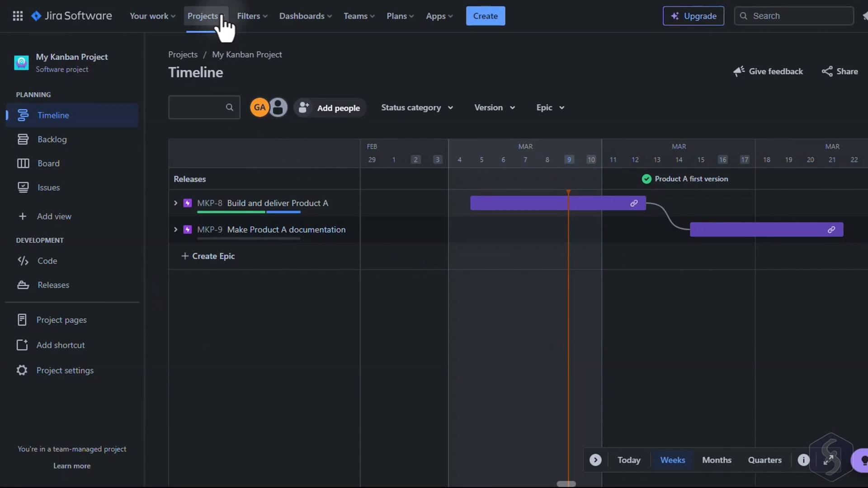
Step: List all projects on the site and view My Kanban Project's actions
left_click(220, 18)
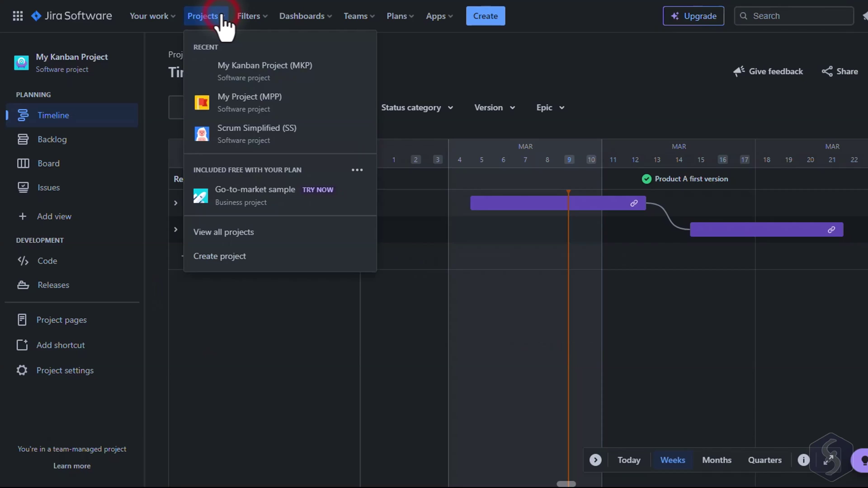
left_click(235, 233)
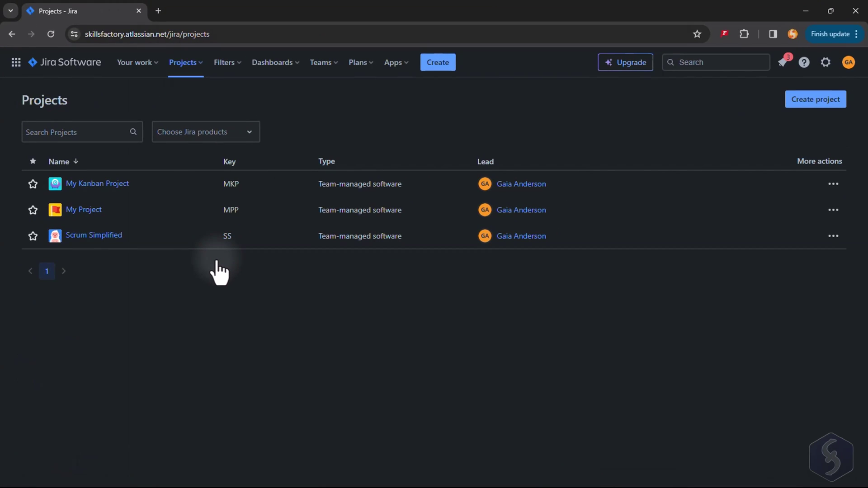
left_click(833, 183)
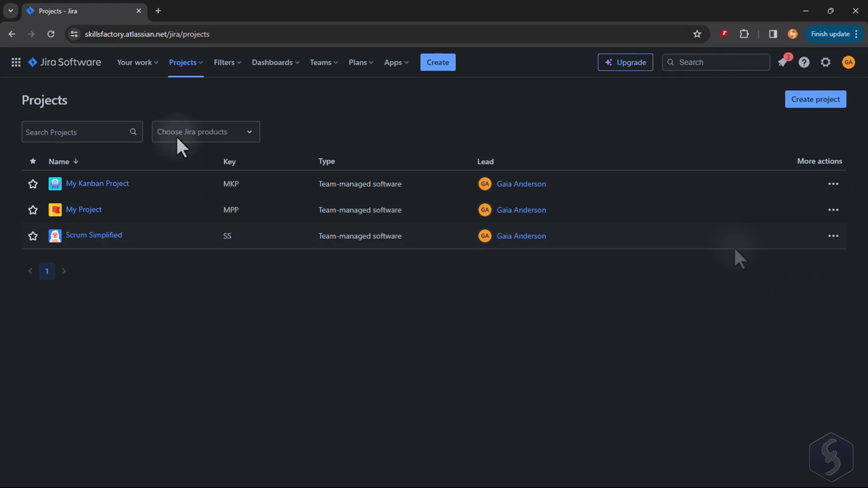
left_click(202, 63)
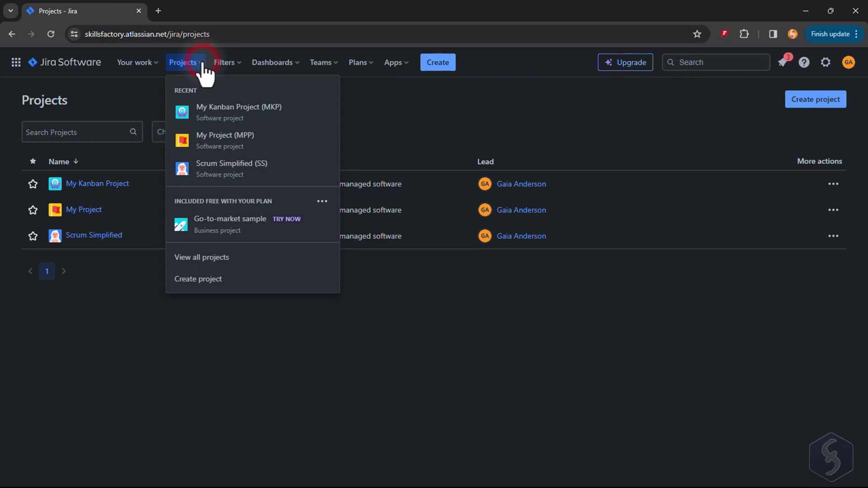
Step: Start a new project, compare product templates, and open the Jira Software Kanban template details
left_click(207, 279)
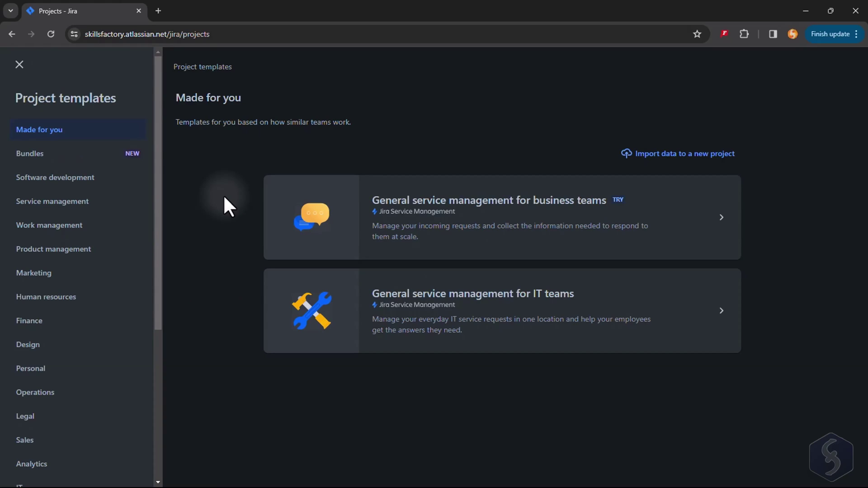
scroll(129, 186, "down", 5)
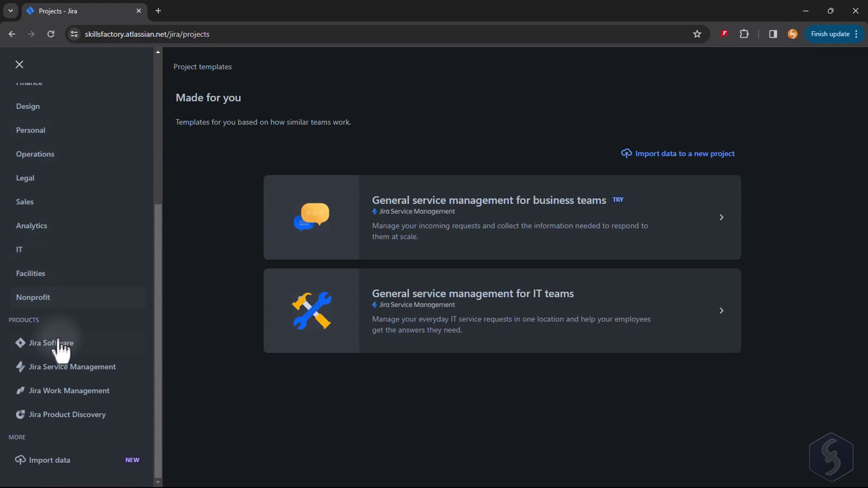
left_click(72, 350)
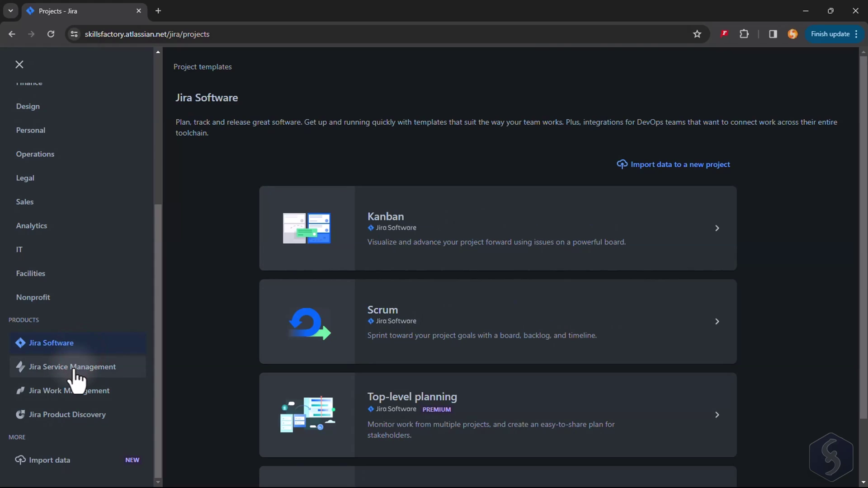
left_click(75, 368)
left_click(73, 391)
left_click(72, 414)
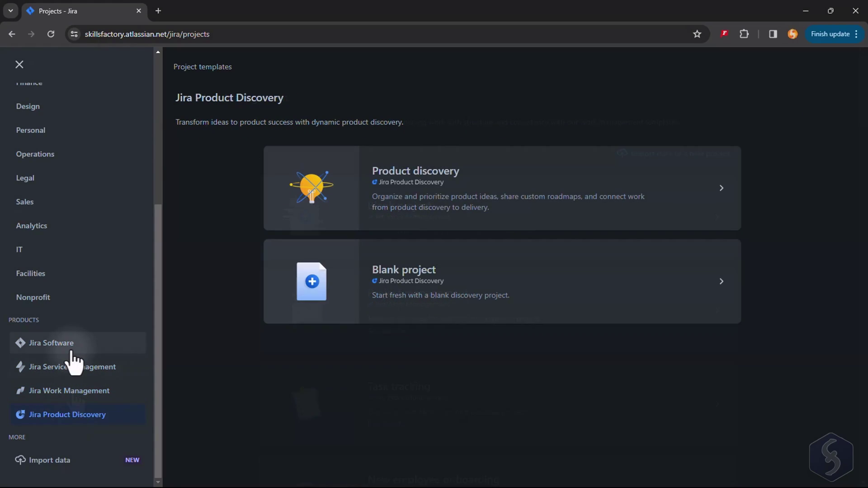
left_click(71, 346)
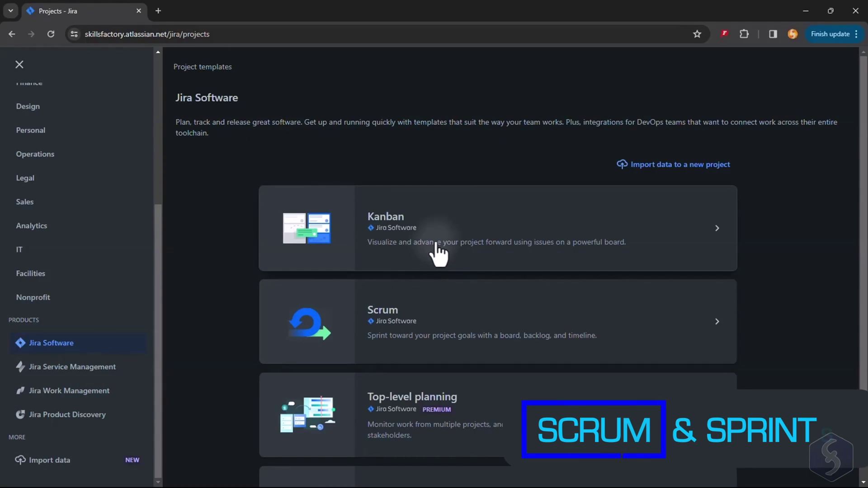
left_click(440, 227)
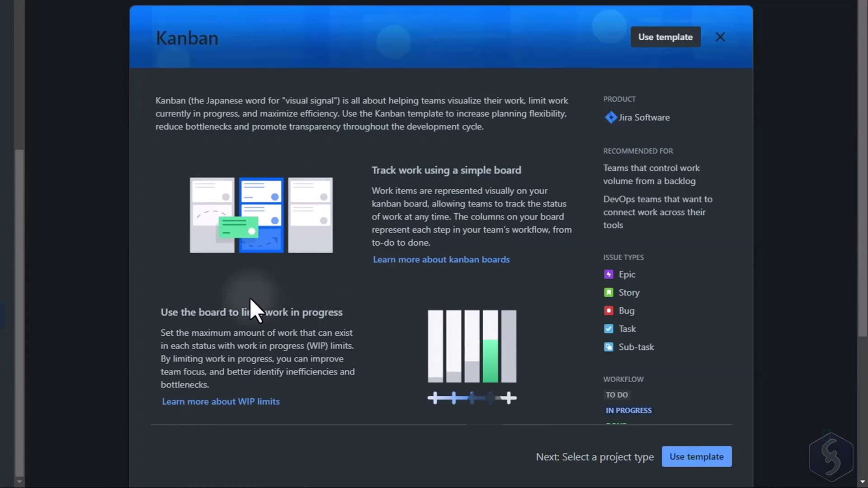
Step: Review the Kanban template preview and close it
scroll(337, 307, "down", 1)
scroll(336, 306, "down", 5)
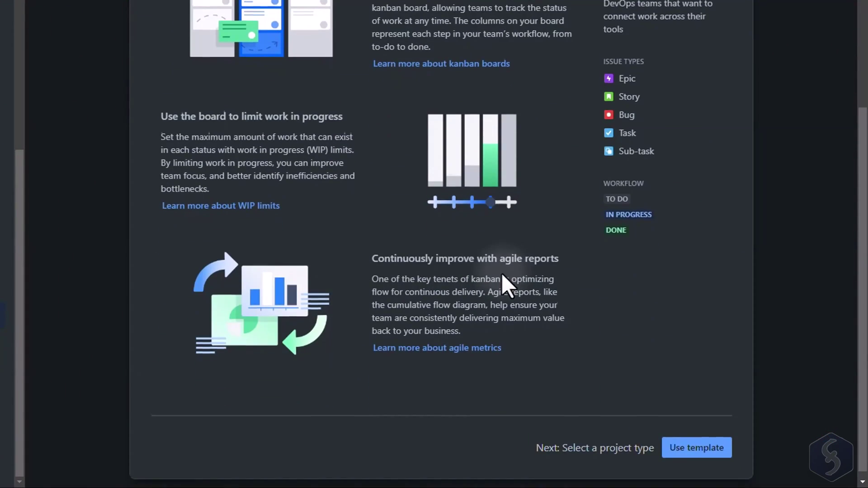
scroll(501, 273, "up", 5)
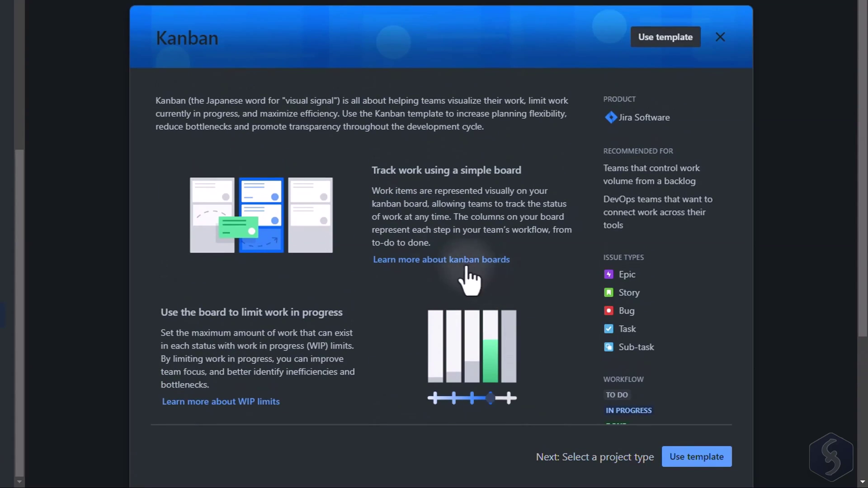
key("Escape")
Step: Review the Scrum template and choose a team-managed project type
left_click(330, 291)
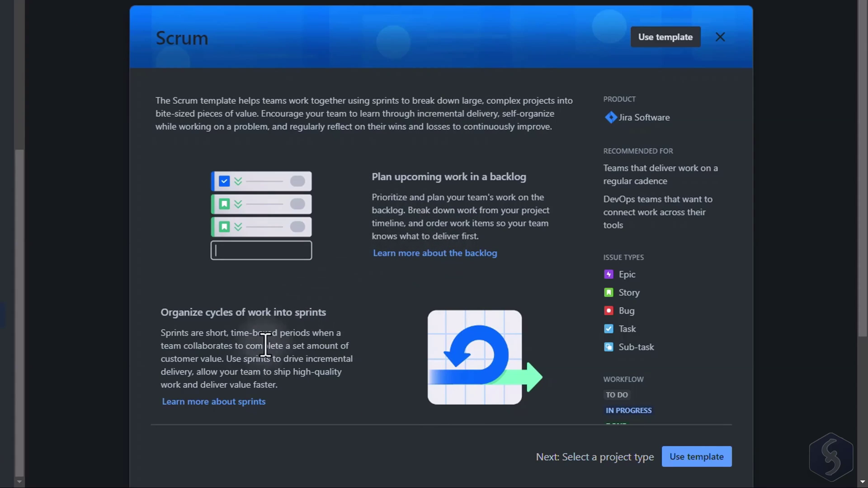
scroll(266, 346, "down", 5)
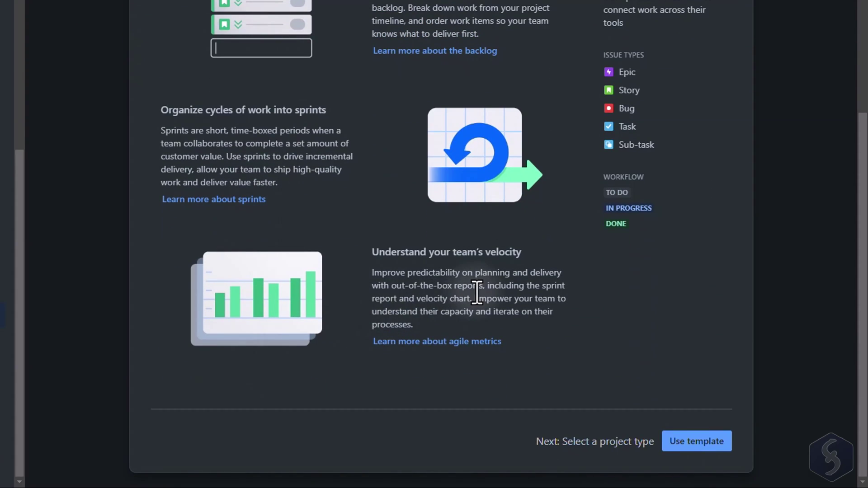
scroll(477, 292, "up", 5)
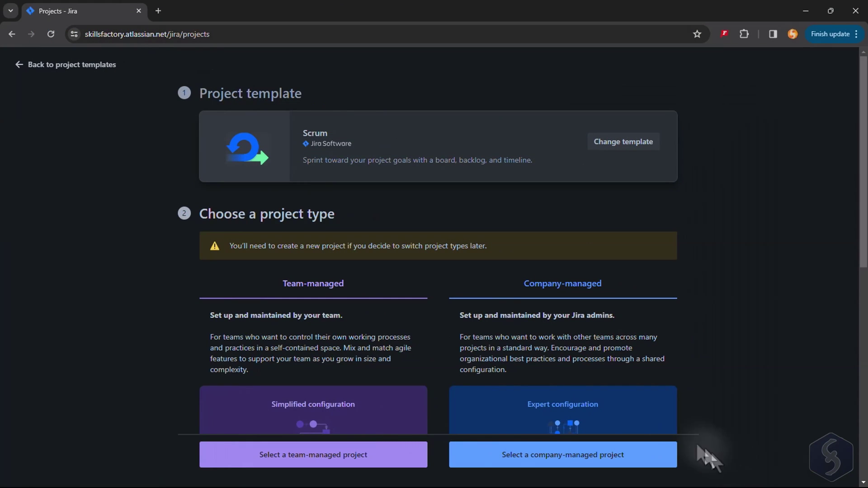
scroll(344, 190, "down", 4)
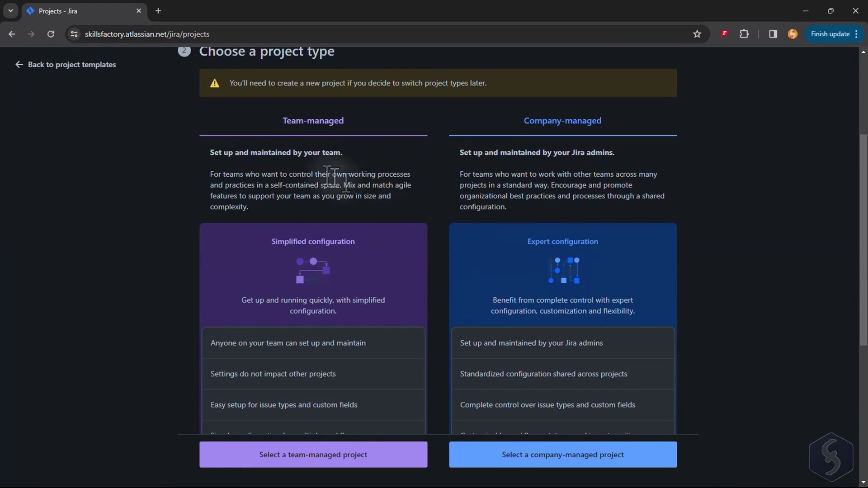
left_click(335, 457)
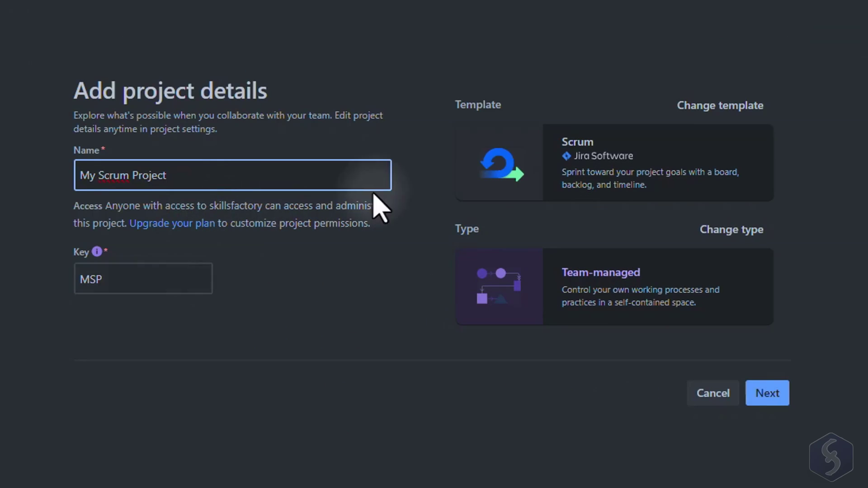
Step: Create My Scrum Project and rename its first sprint Improve Product A, one week from 11 March
left_click(764, 394)
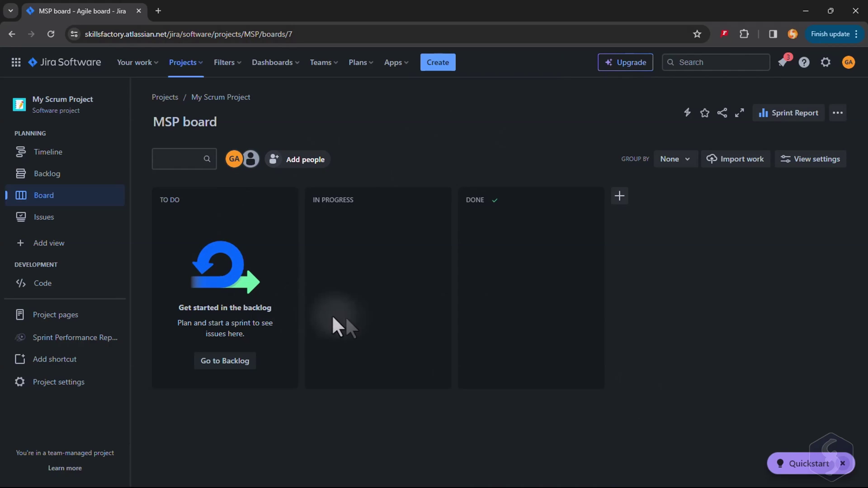
left_click(60, 175)
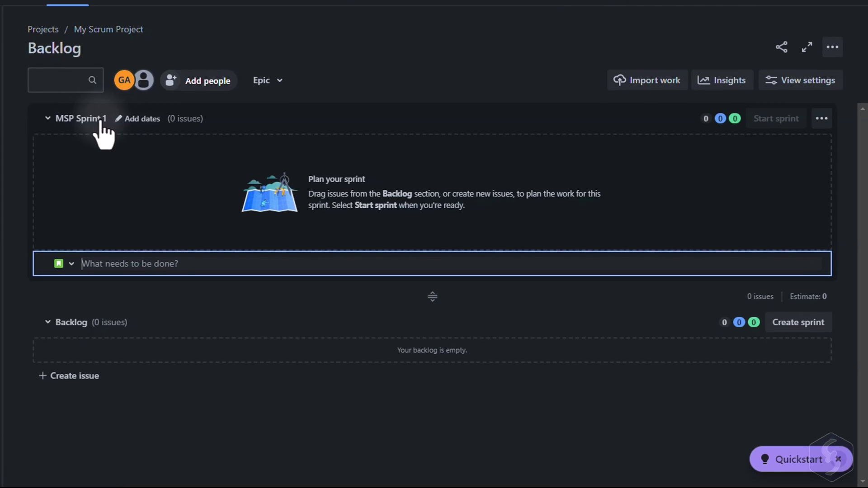
left_click(119, 119)
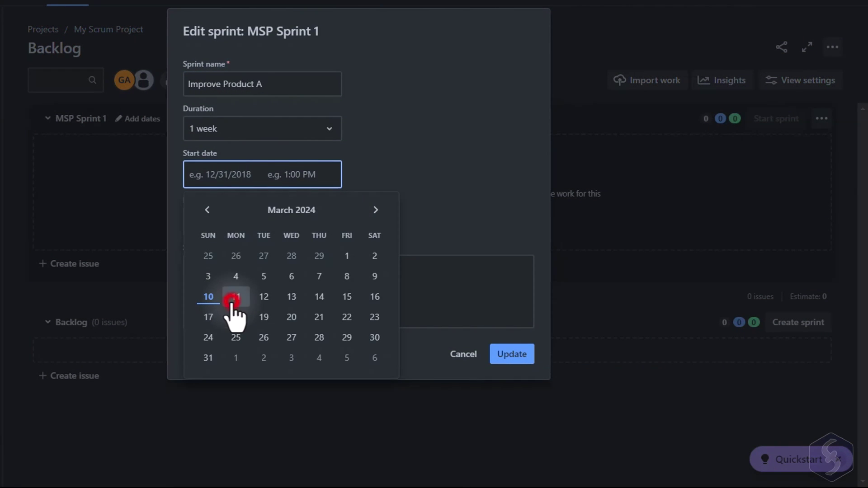
left_click(233, 298)
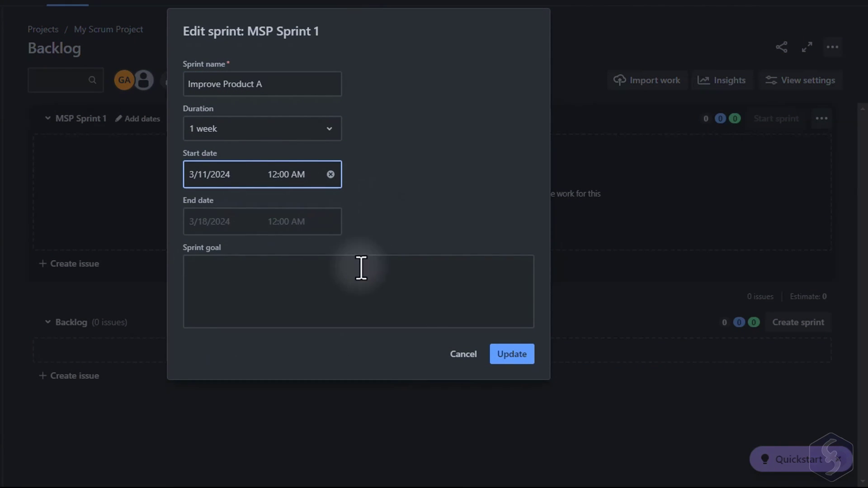
left_click(518, 354)
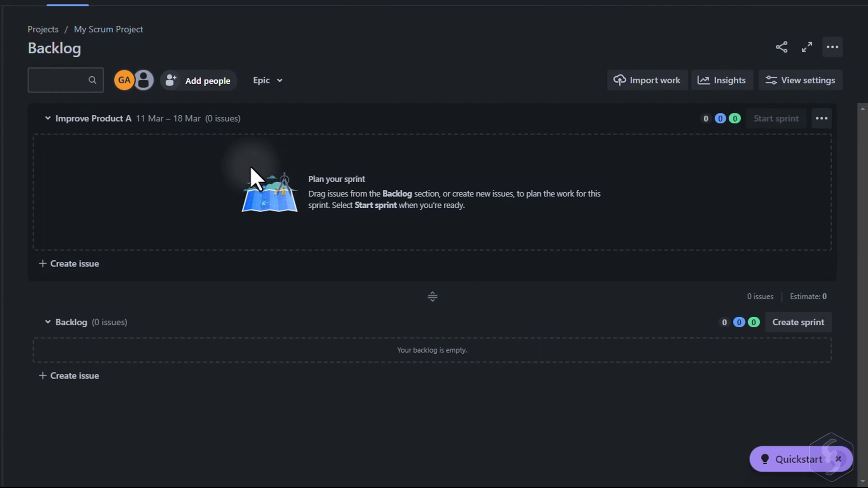
Step: Add the Review customer feedback story and the Resolve known major bug bug to the sprint
left_click(76, 267)
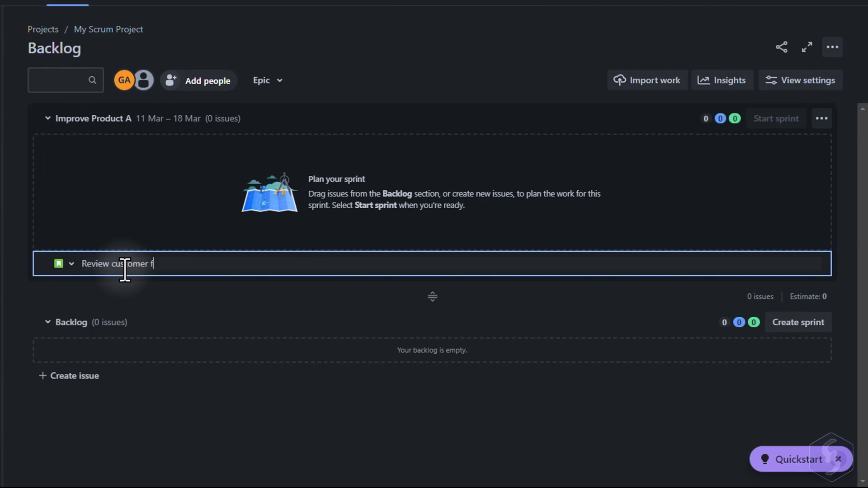
key("Return")
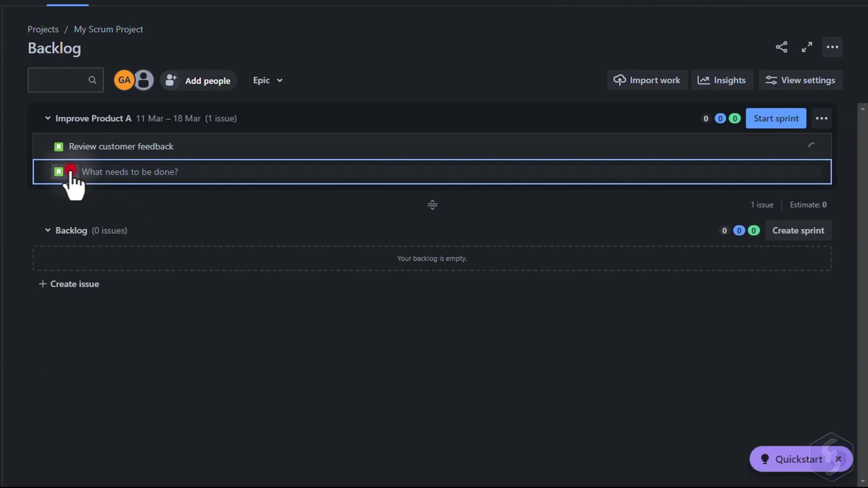
left_click(69, 172)
left_click(83, 218)
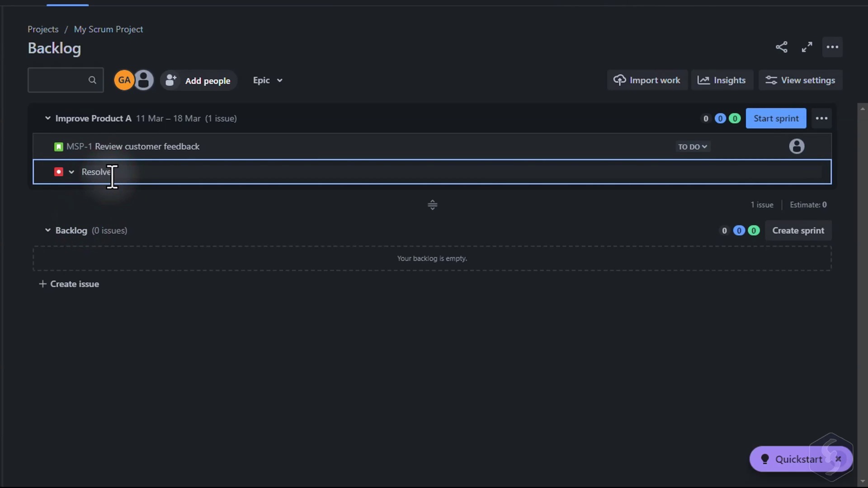
type("Resolve known major bug")
key("Return")
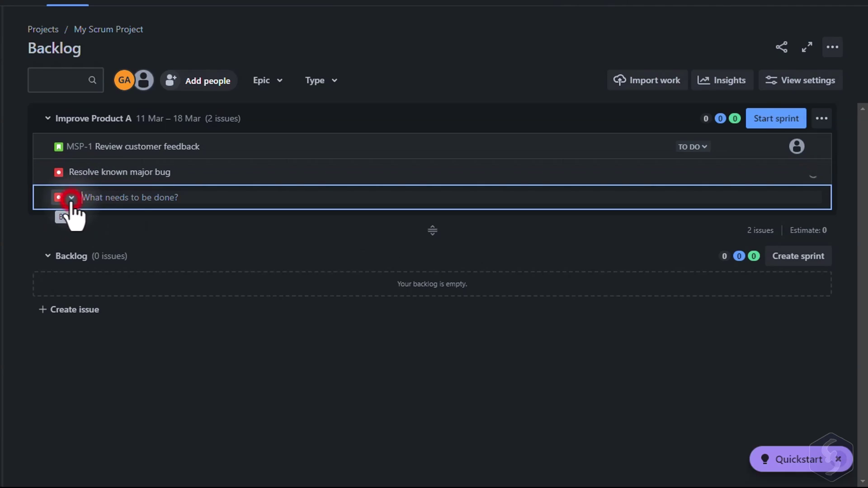
Step: Add the Compile final documentation task and mark MSP-1 as Done
left_click(70, 197)
left_click(77, 247)
type("Compile final documentation")
key("Return")
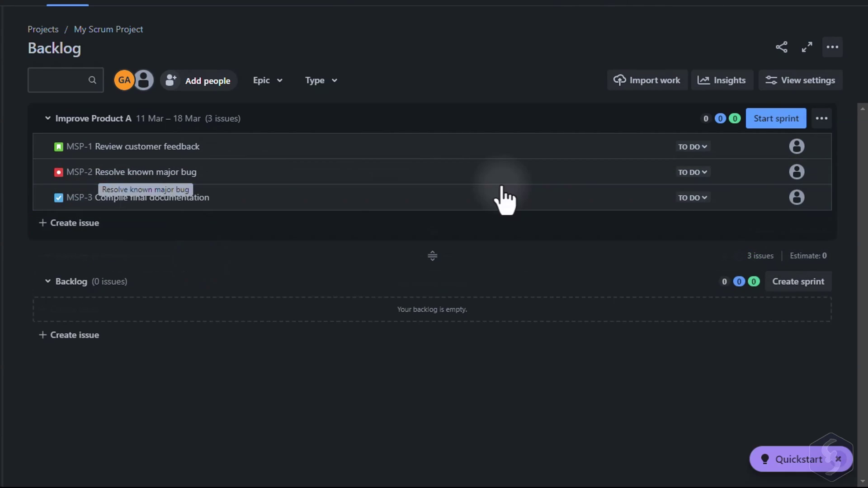
left_click(696, 148)
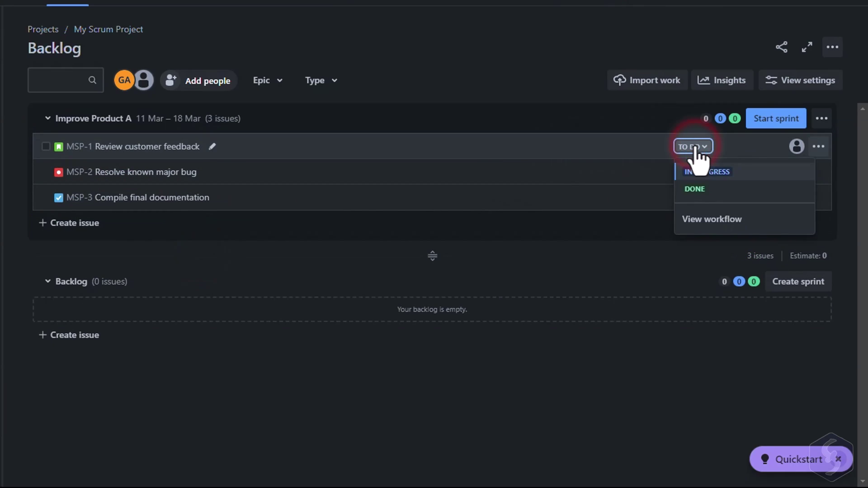
left_click(705, 188)
Step: Set MSP-2 to In Progress and assign MSP-1 and MSP-2 to team members
left_click(704, 171)
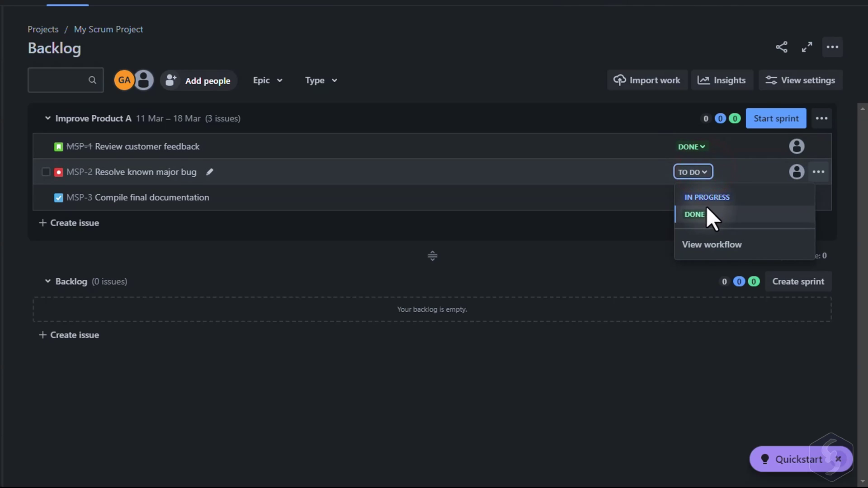
left_click(709, 195)
left_click(797, 147)
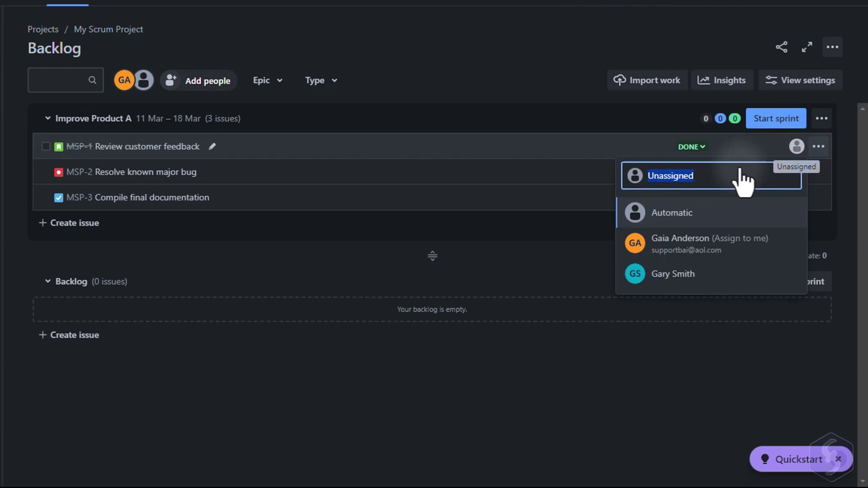
left_click(696, 282)
left_click(797, 173)
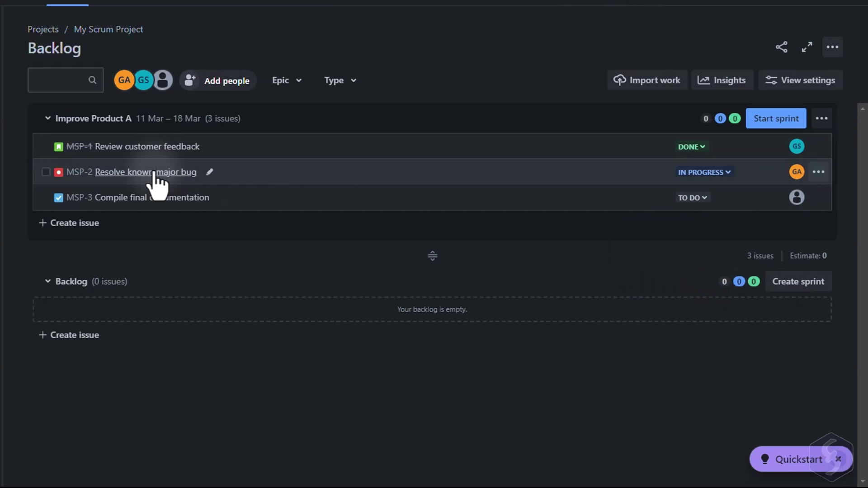
Step: Open MSP-1's details to edit its description, then add the second sprint Improve Product A 2
left_click(155, 149)
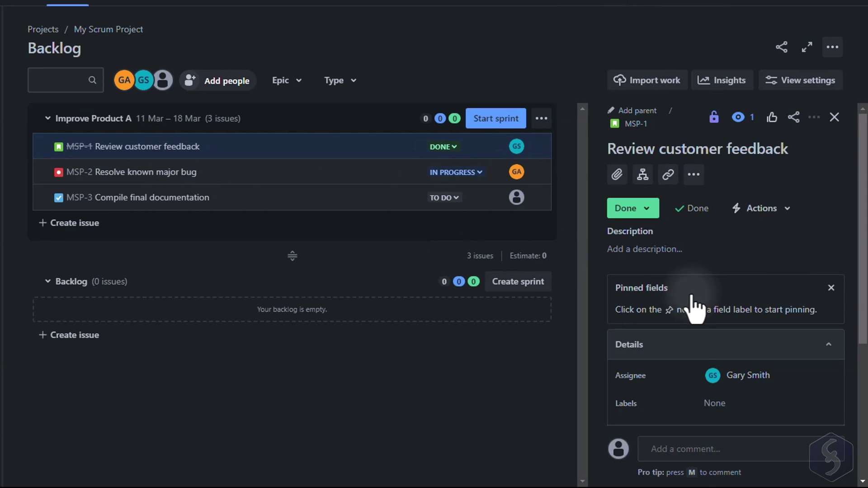
left_click(669, 251)
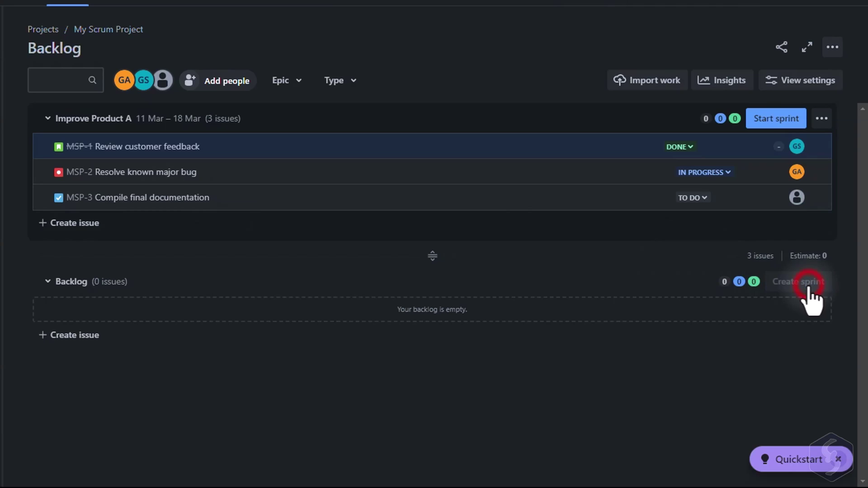
left_click(809, 283)
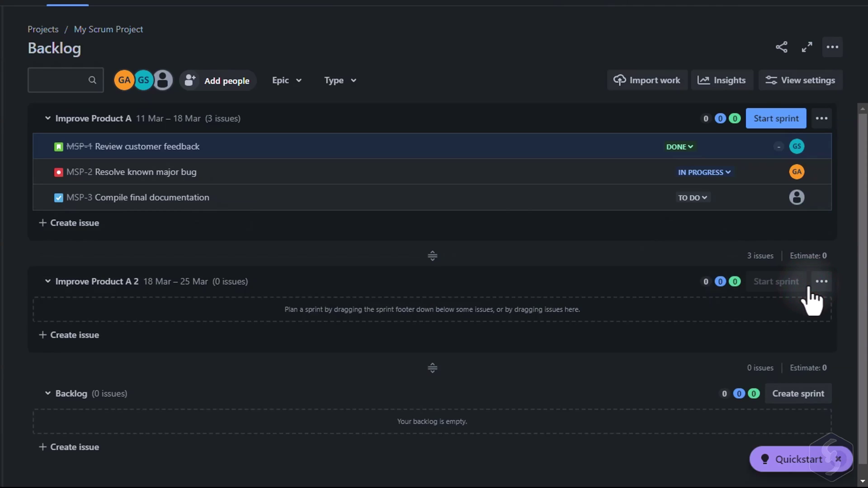
Step: Rename the new sprint Improve Product B for 25 Mar – 1 Apr and add a task to it
left_click(821, 281)
left_click(785, 360)
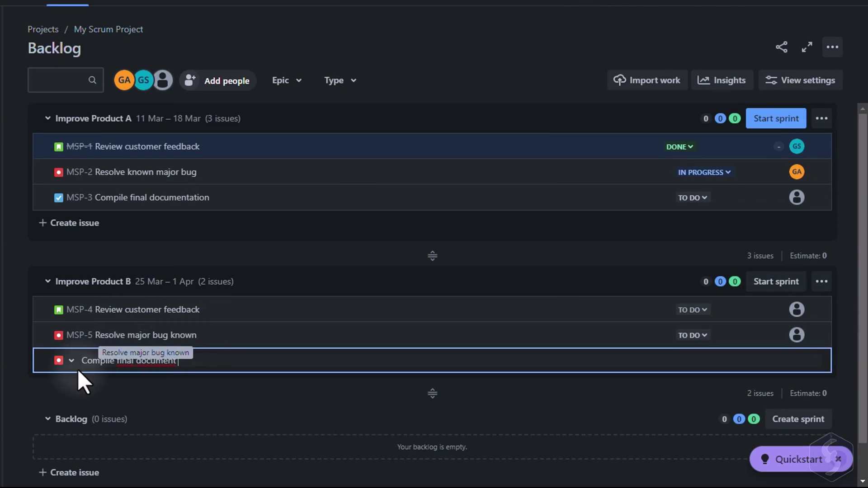
left_click(70, 360)
left_click(86, 408)
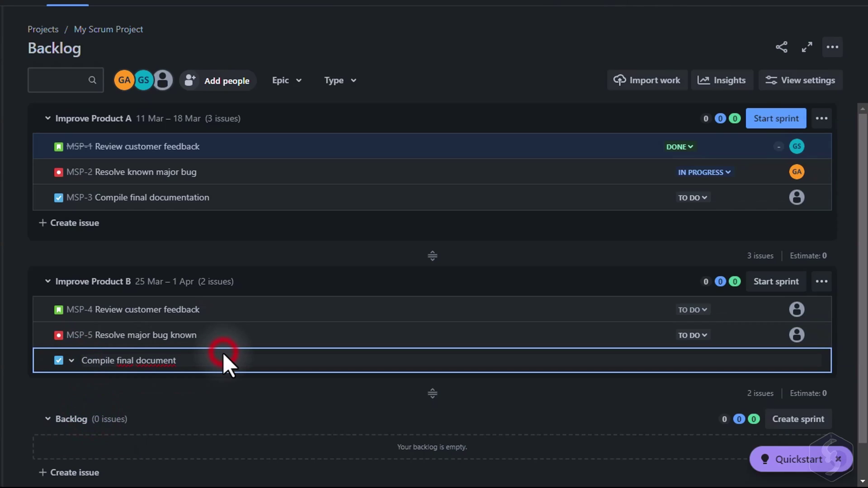
Step: Move MSP-2 and MSP-4 into the backlog, with MSP-4 above MSP-2
left_click_drag(240, 170, 237, 411)
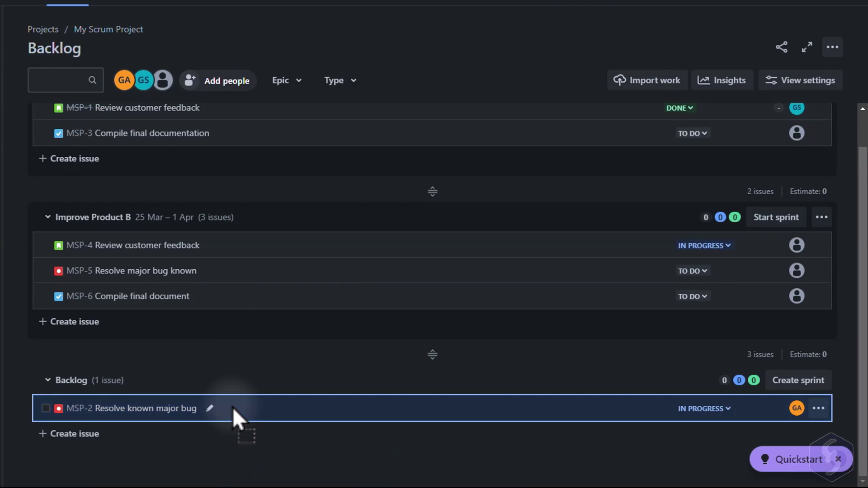
left_click_drag(243, 248, 223, 308)
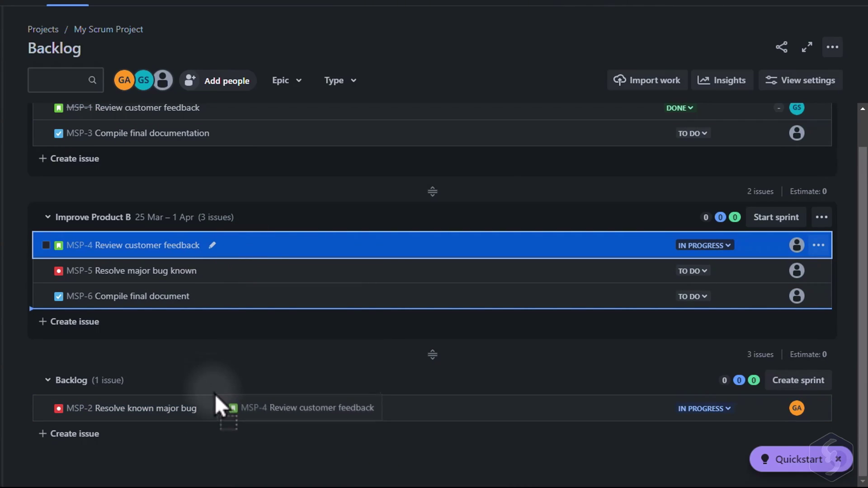
left_click_drag(216, 394, 215, 407)
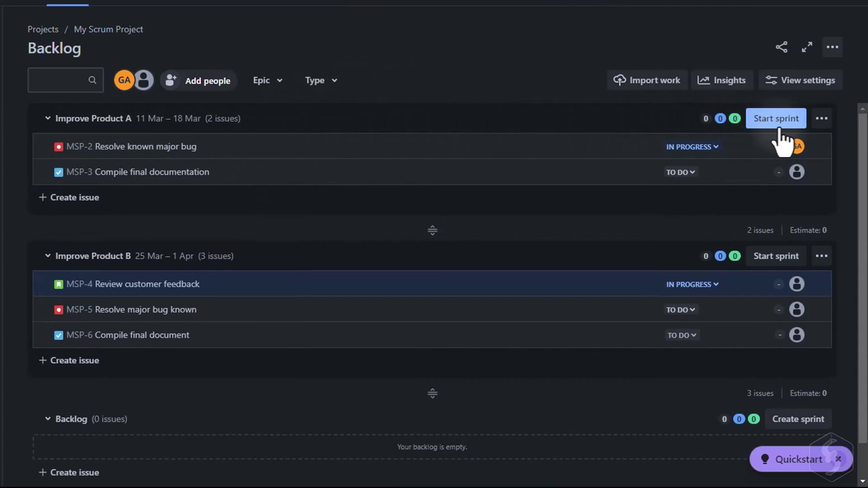
left_click(784, 121)
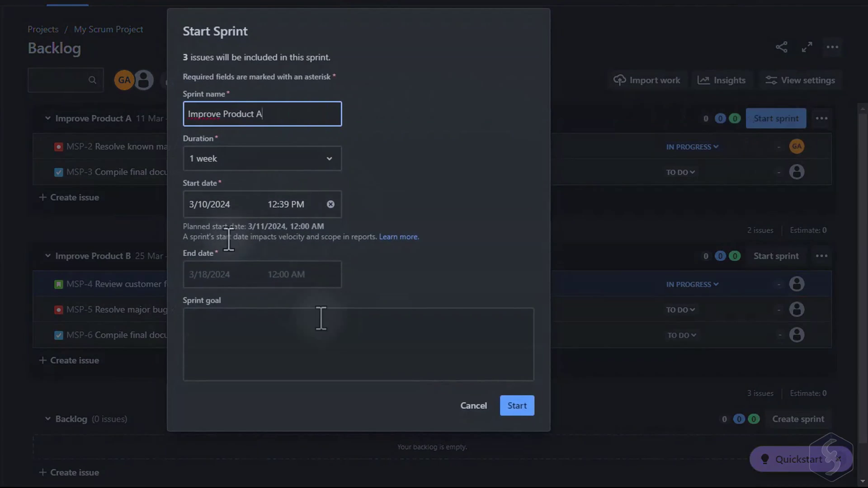
Step: Start the Improve Product A sprint and show all sprints through the board's Sprint filter
left_click(519, 409)
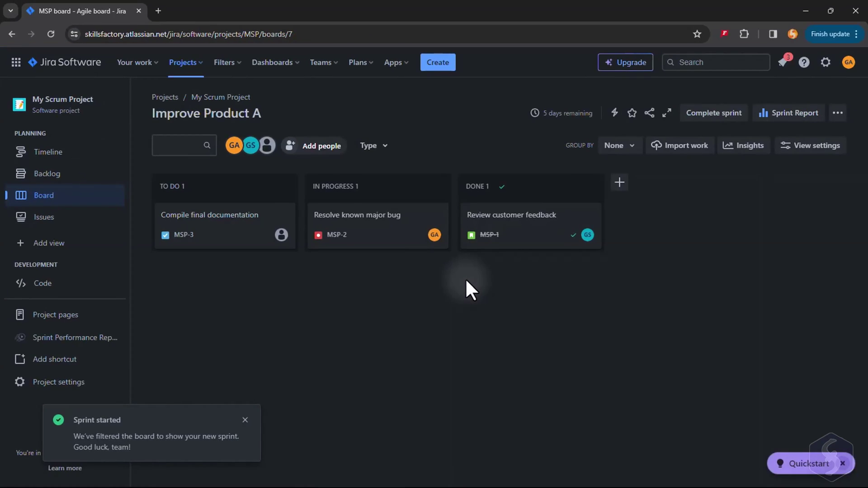
left_click(242, 419)
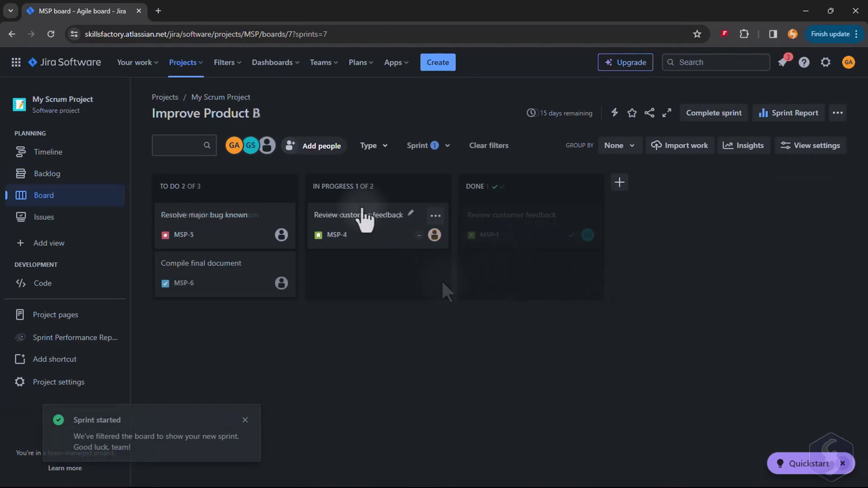
left_click(436, 147)
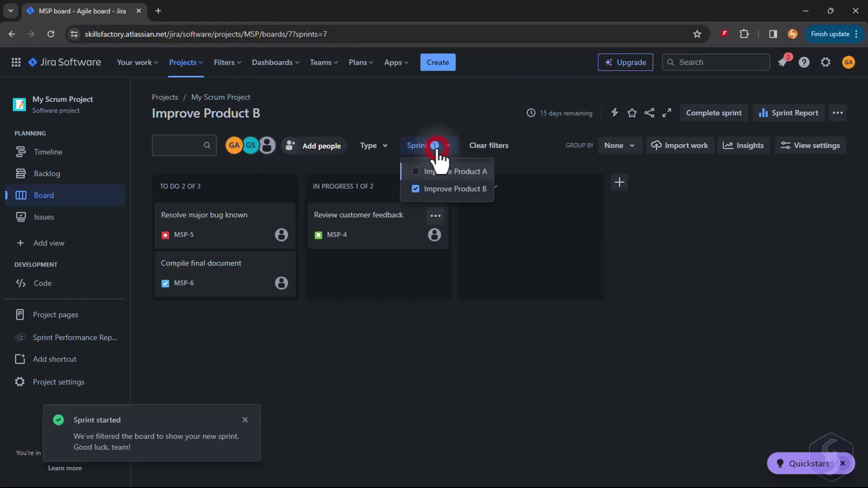
left_click(415, 171)
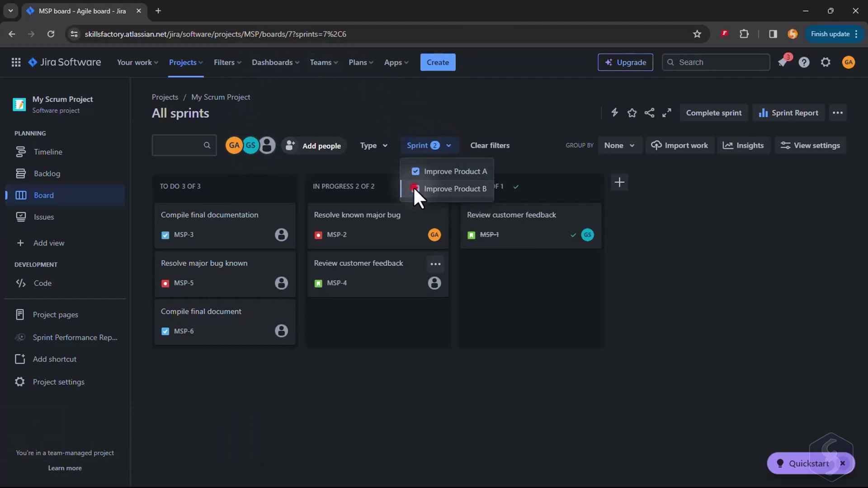
left_click(414, 188)
left_click(416, 189)
Step: Begin completing the Improve Product A sprint from the backlog
left_click(88, 183)
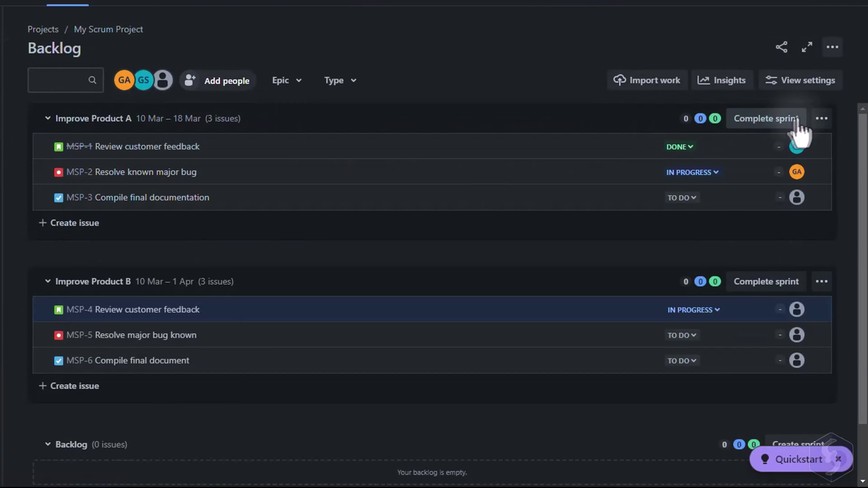
left_click(831, 172)
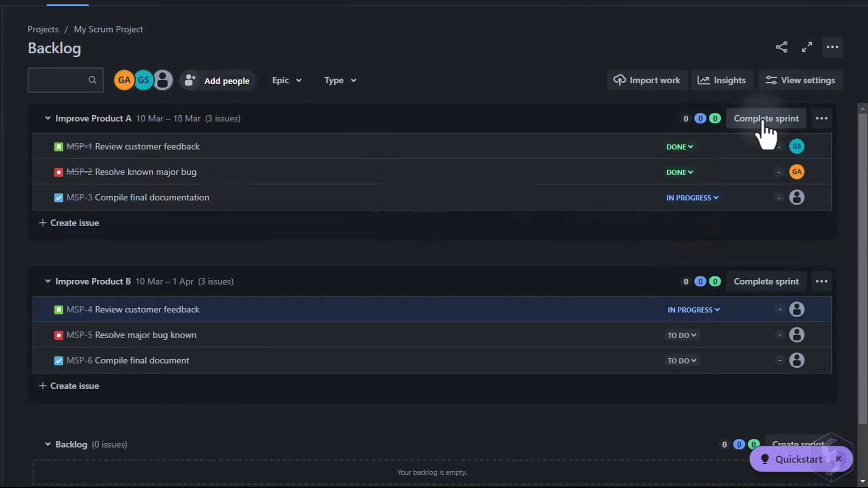
left_click(763, 119)
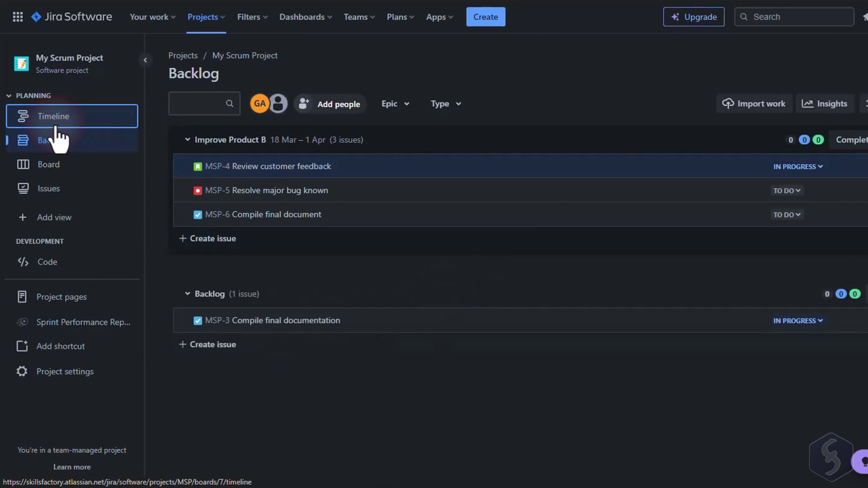
Step: Add the epic Review activities of the month on the Timeline
left_click(55, 128)
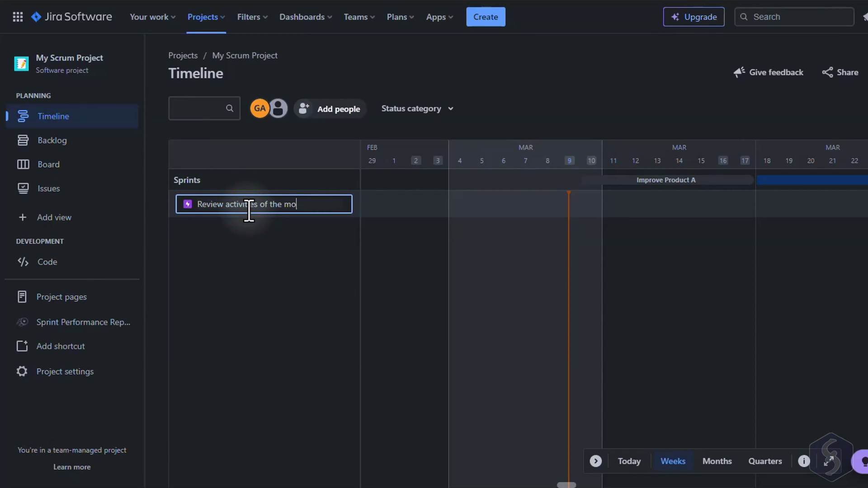
type("nth")
key("Return")
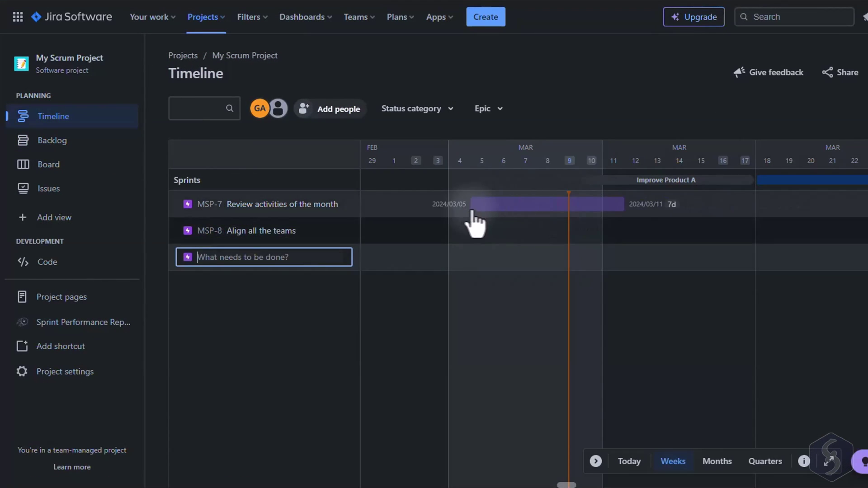
Step: Schedule MSP-7 and MSP-8 for March 15–21 and make MSP-8 depend on MSP-7
left_click(474, 204)
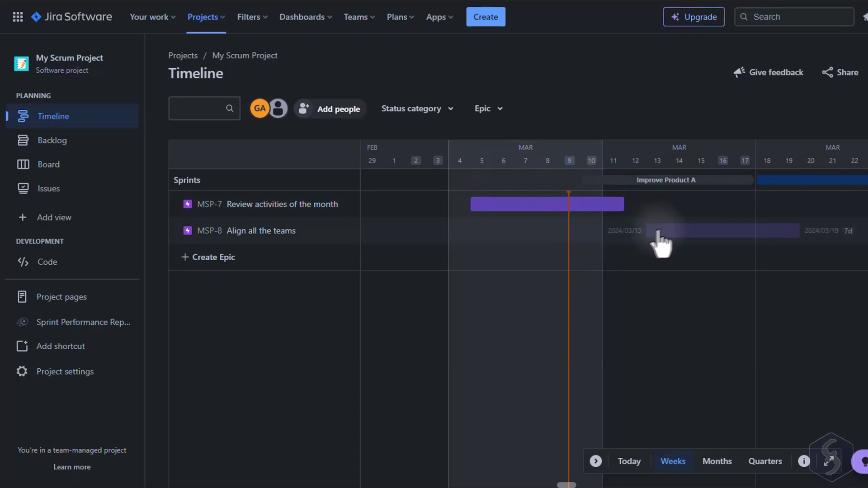
left_click(684, 230)
left_click_drag(617, 217, 701, 237)
left_click_drag(570, 484, 589, 484)
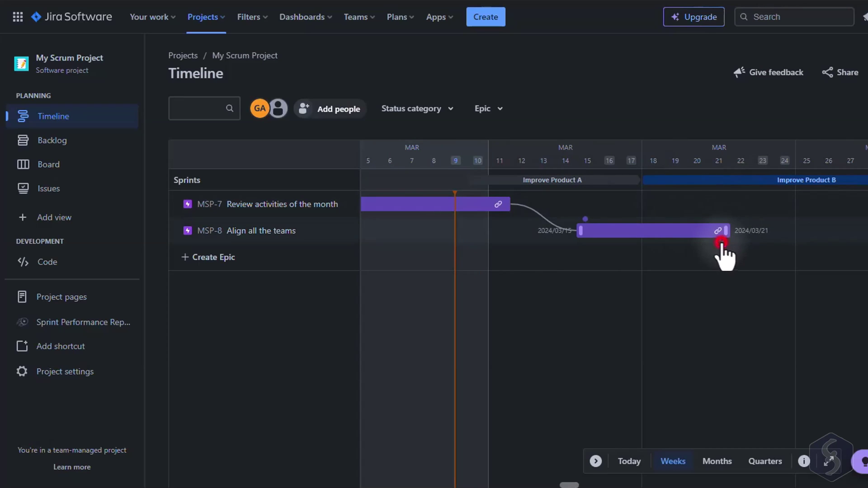
left_click_drag(721, 244, 712, 178)
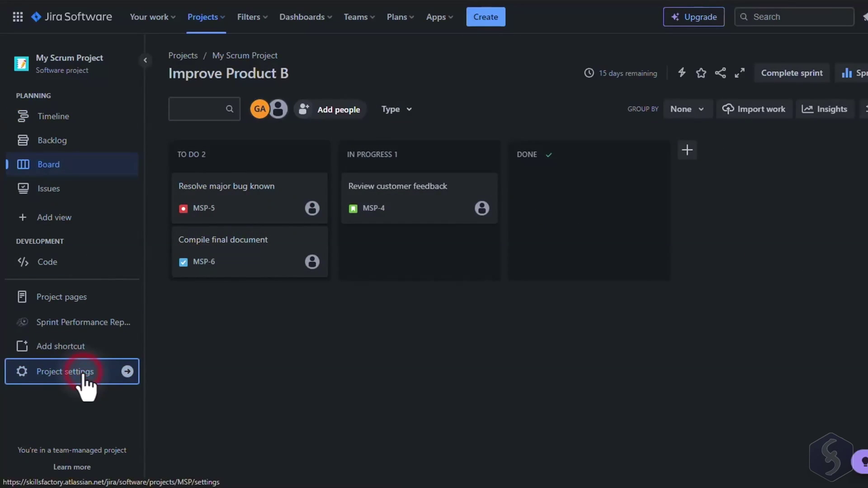
Step: Check My Scrum Project's enabled features, then open its Cumulative flow diagram report
left_click(83, 373)
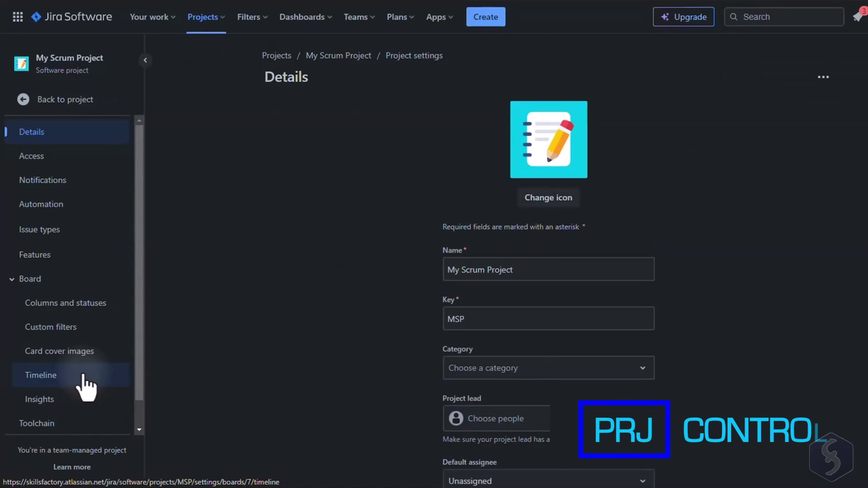
left_click(63, 256)
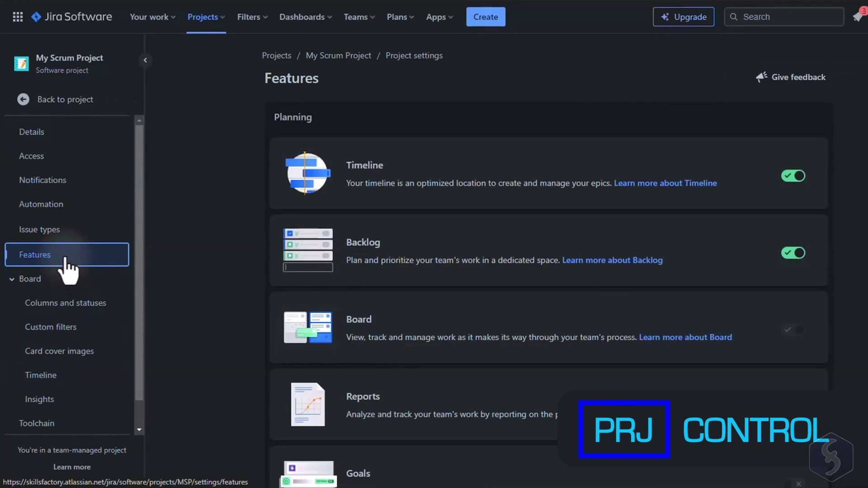
scroll(362, 221, "down", 3)
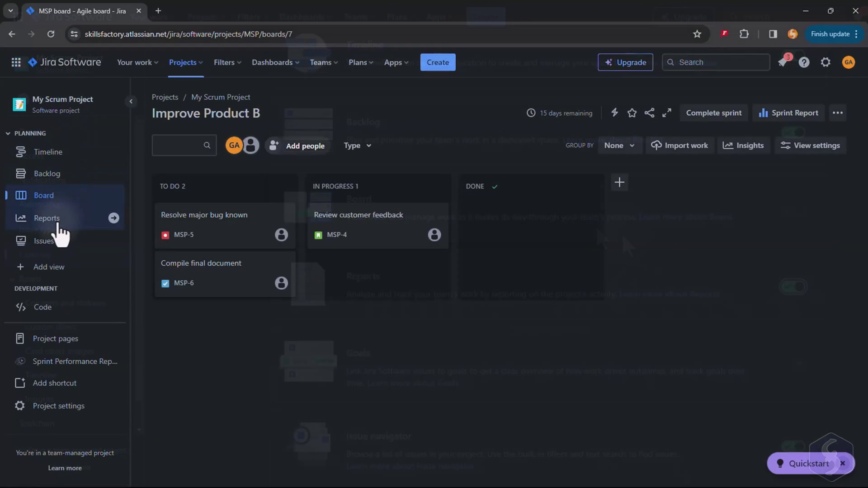
left_click(57, 221)
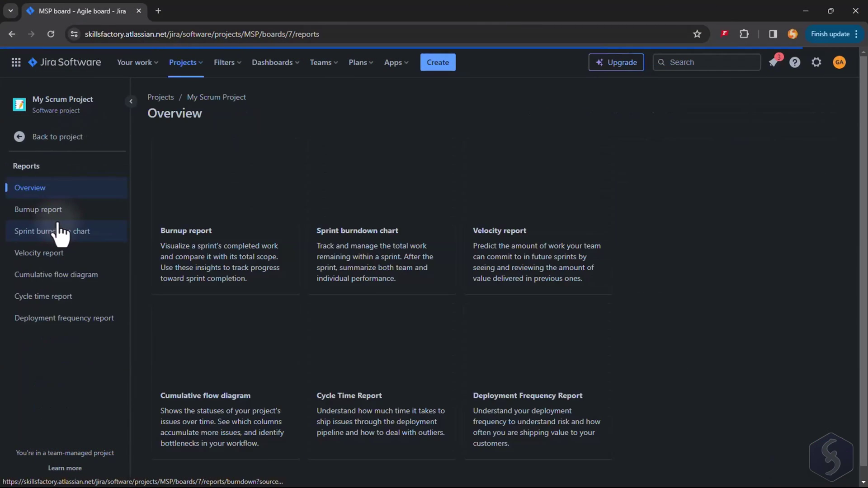
left_click(269, 350)
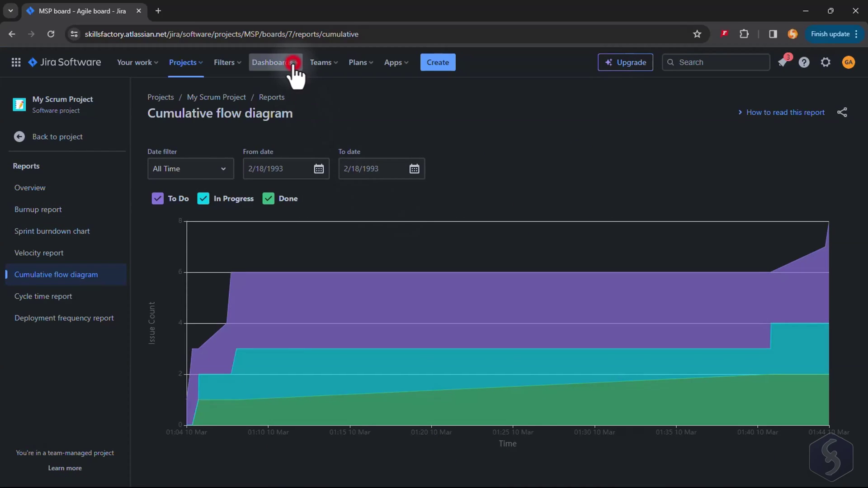
Step: Create and save a new Custom dashboard from the Dashboards list
left_click(293, 63)
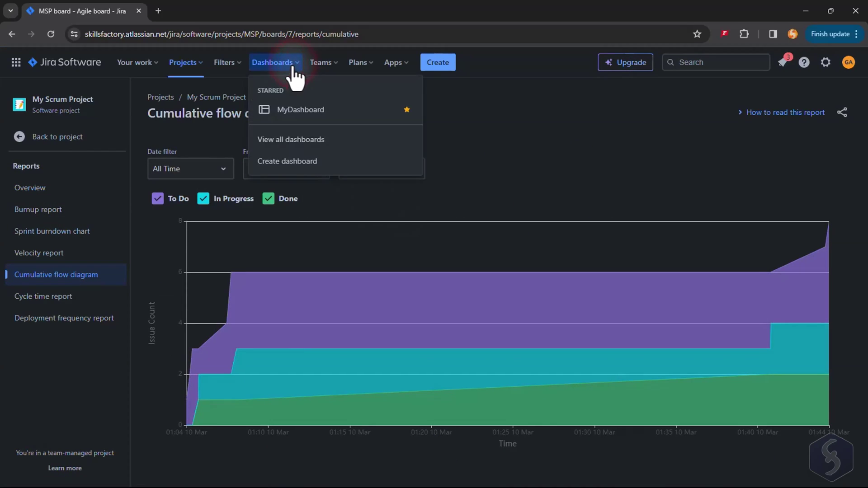
left_click(298, 171)
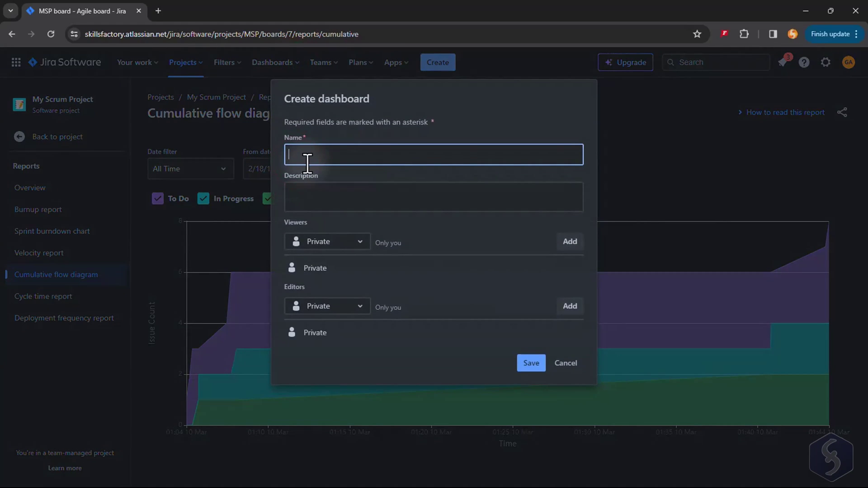
left_click(522, 365)
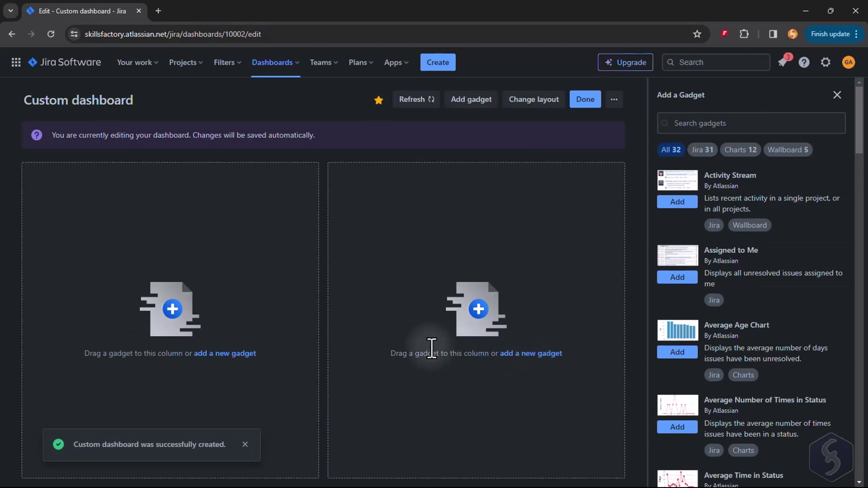
left_click(244, 445)
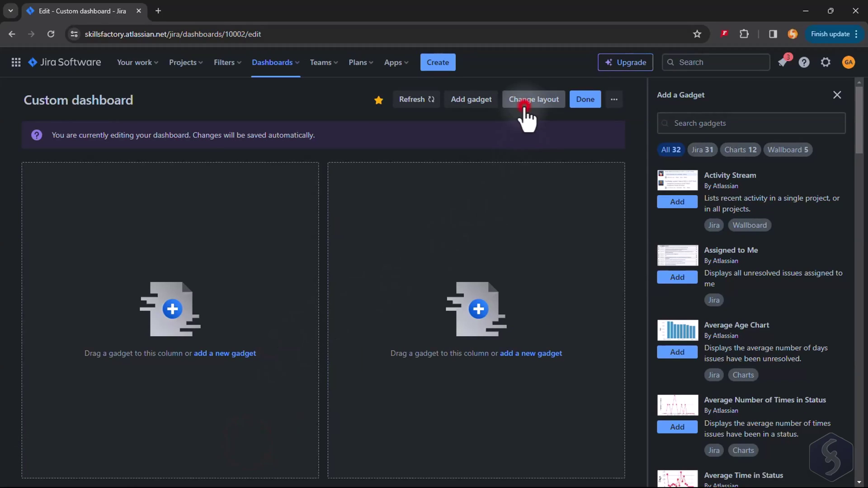
Step: Switch the dashboard to three columns and add the Assigned to Me gadget
left_click(520, 126)
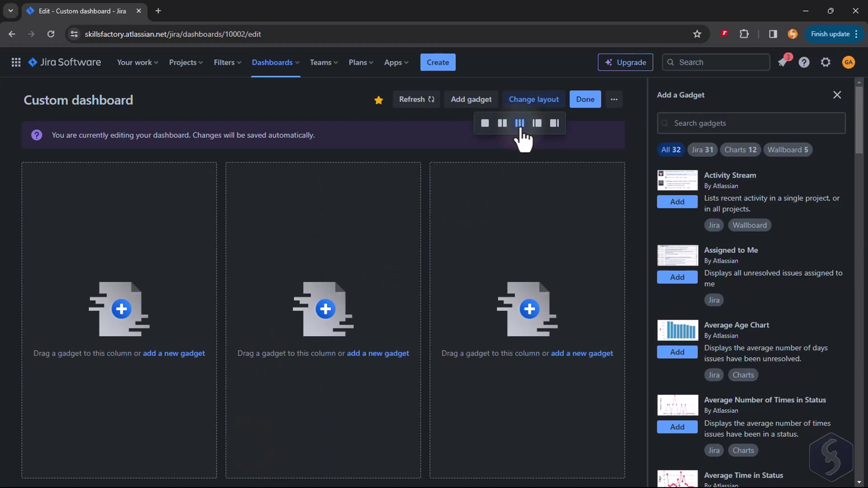
left_click(677, 277)
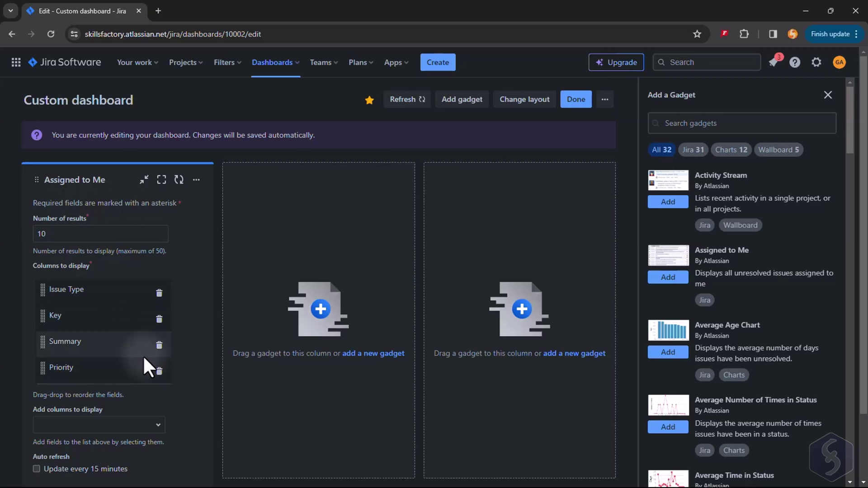
scroll(143, 354, "down", 2)
left_click(48, 430)
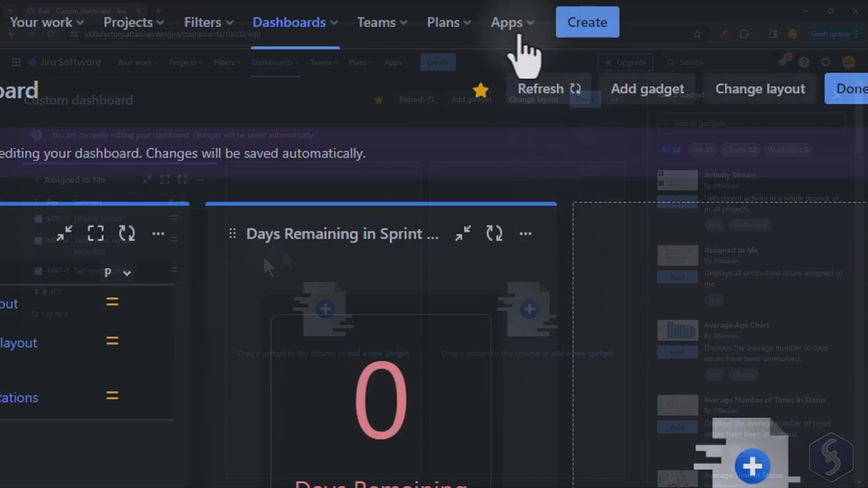
Step: Find the Checklist for Jira On-the-Fly app among Marketplace apps free for all teams
left_click(395, 64)
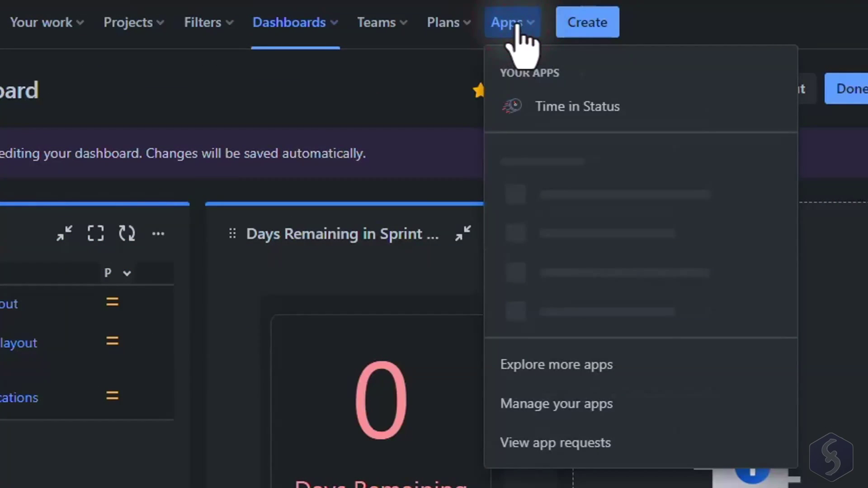
left_click(594, 365)
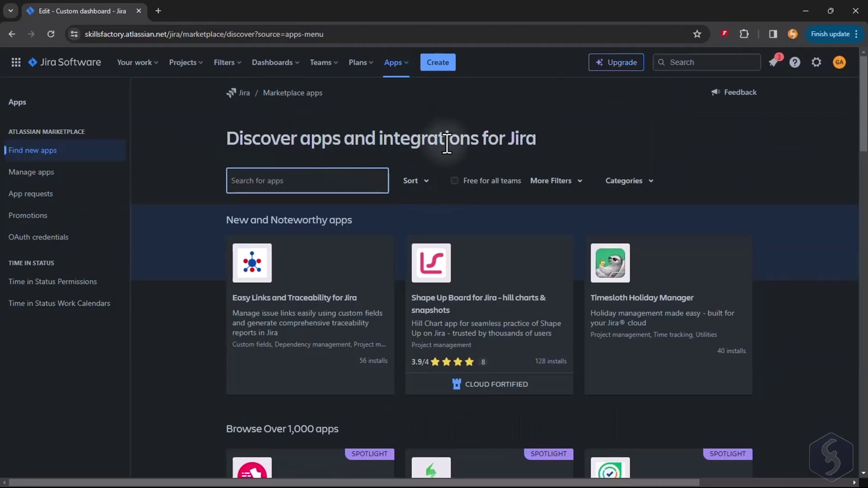
left_click(454, 180)
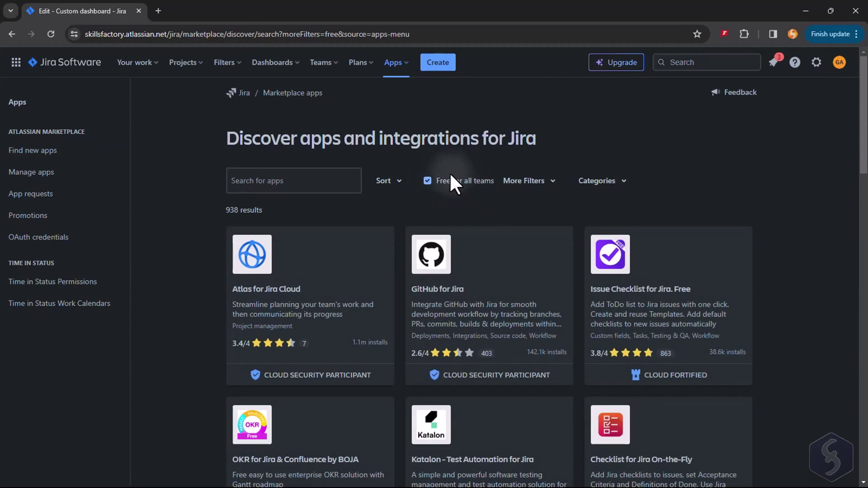
scroll(463, 182, "down", 3)
left_click(711, 271)
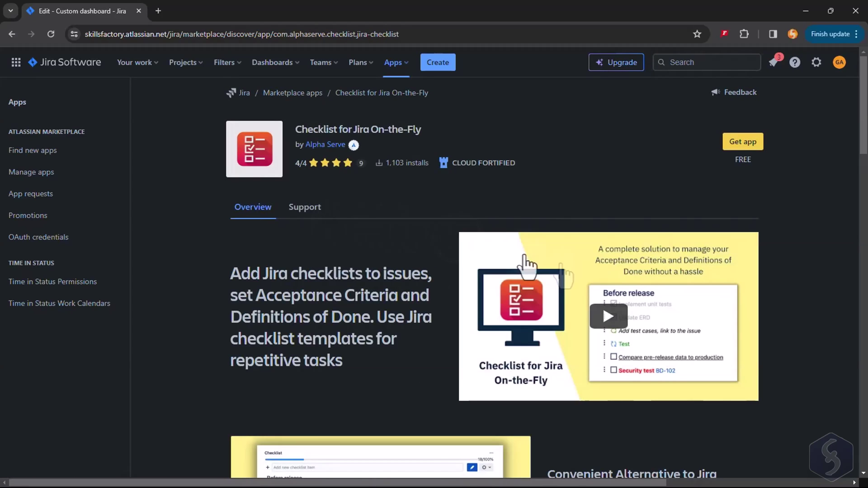
Step: Install Checklist for Jira On-the-Fly and open its projects settings page from Apps
left_click(736, 144)
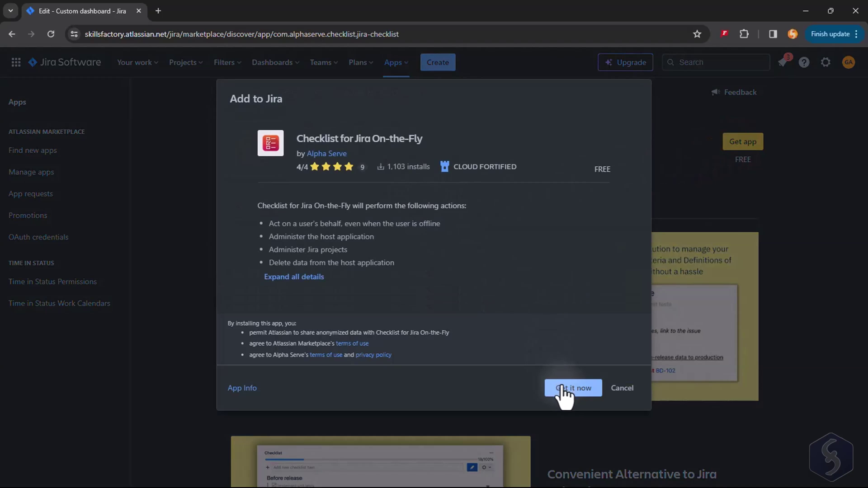
left_click(568, 388)
left_click(396, 66)
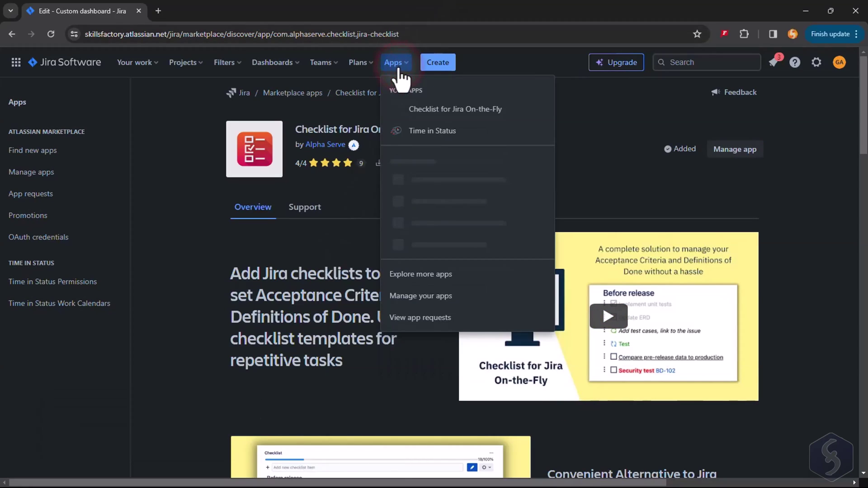
left_click(482, 110)
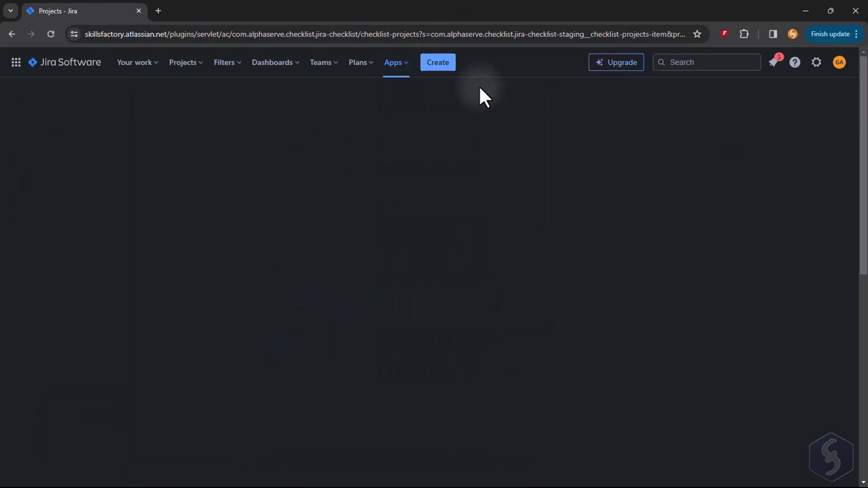